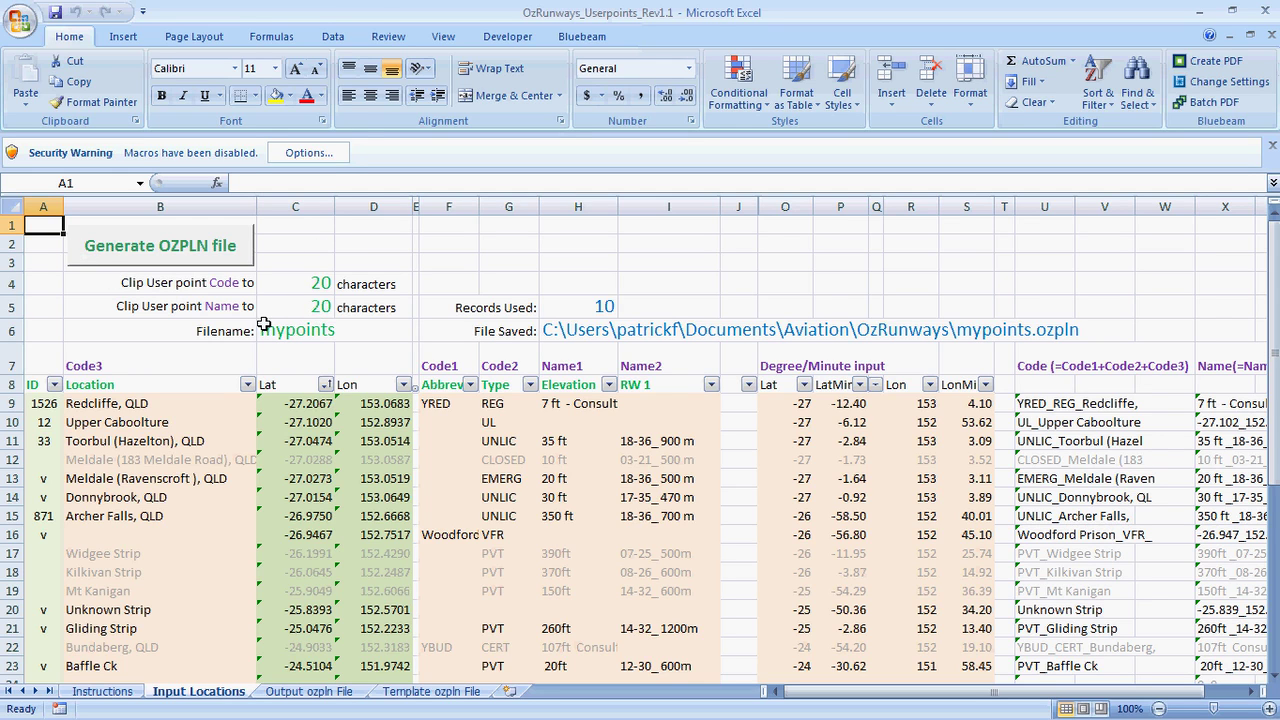
Enable the workbook's blocked macro content in the security options.
left_click(305, 153)
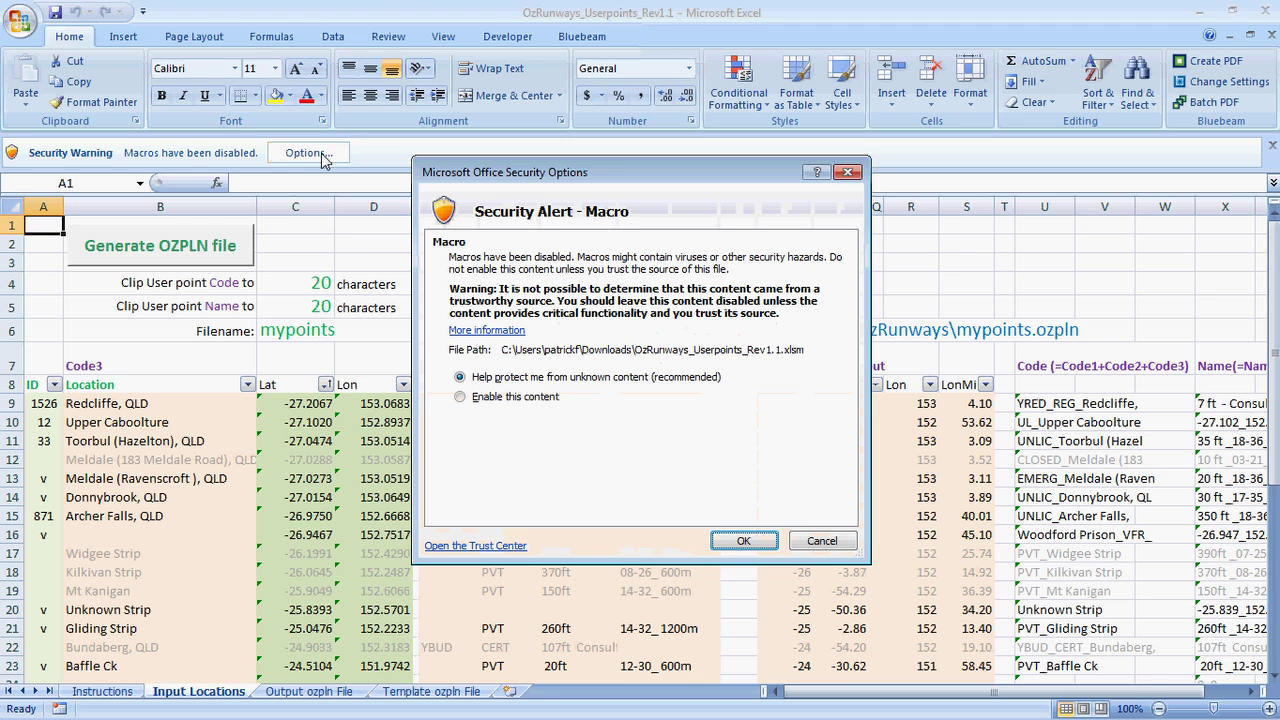
left_click(460, 397)
left_click(740, 540)
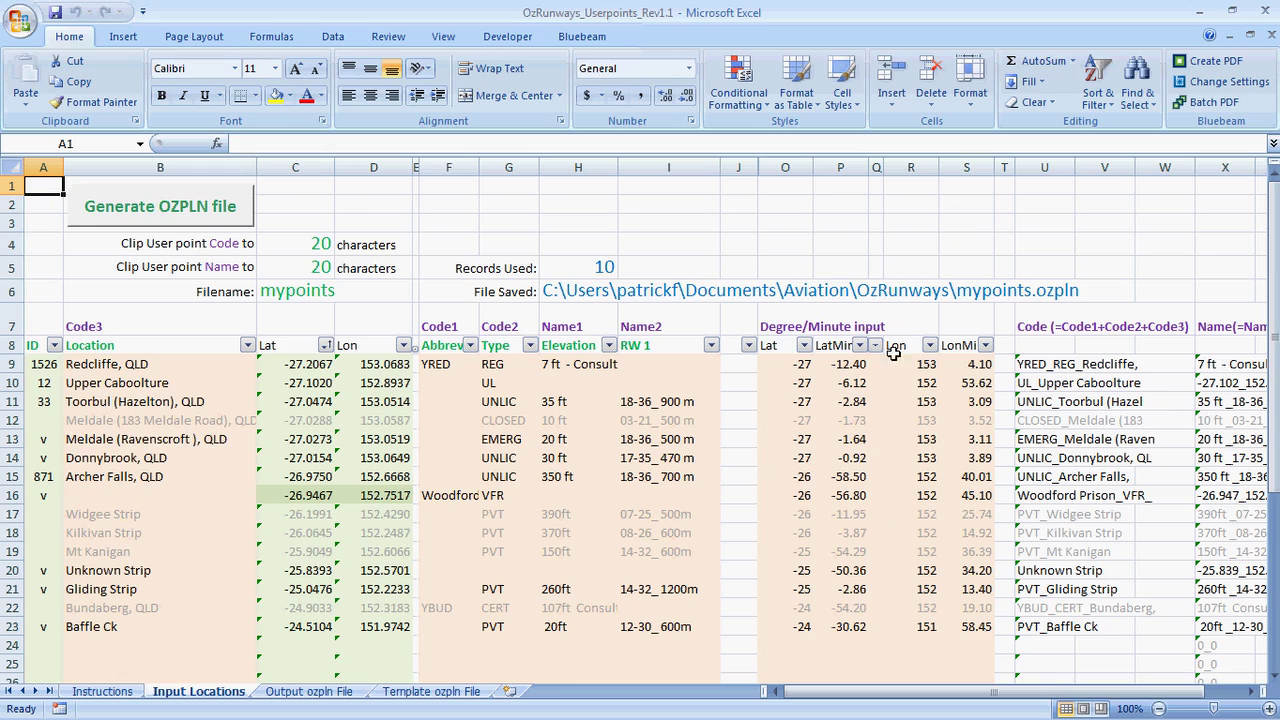
Review the quickstart and user guide on the Instructions sheet, and return to the Input Locations sheet.
left_click(120, 693)
scroll(250, 447, "down", 6)
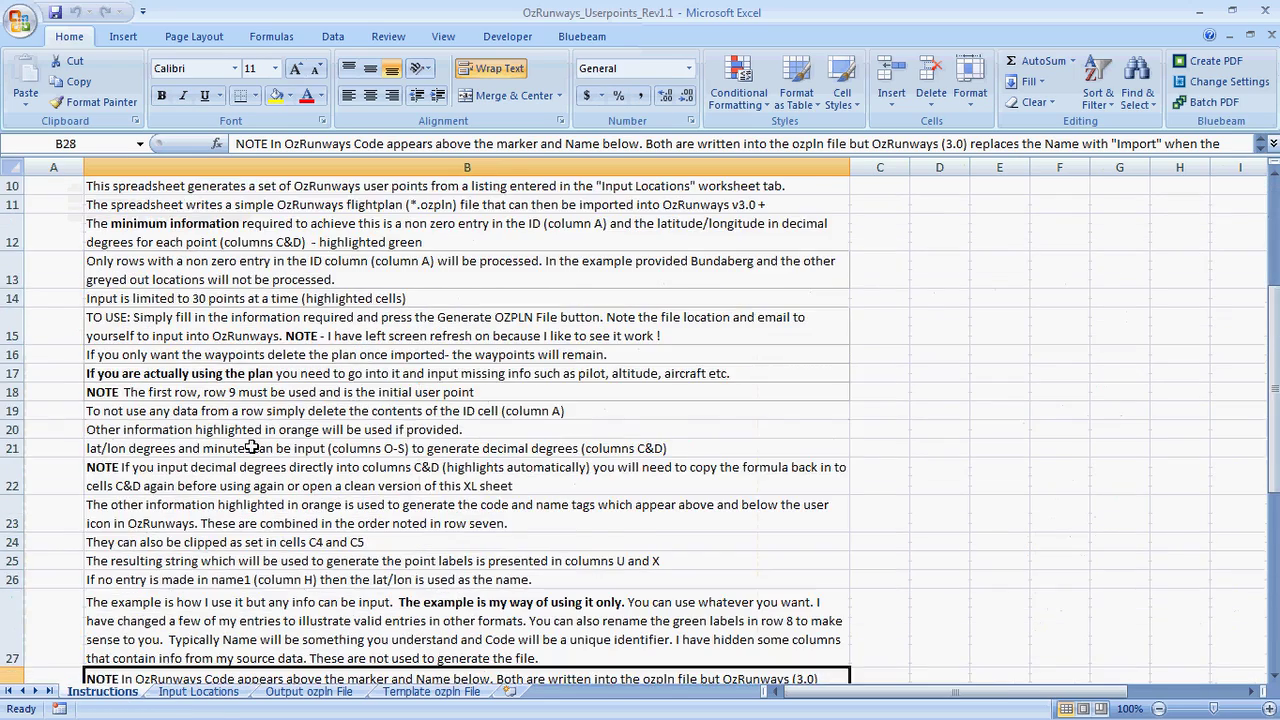
scroll(250, 447, "up", 6)
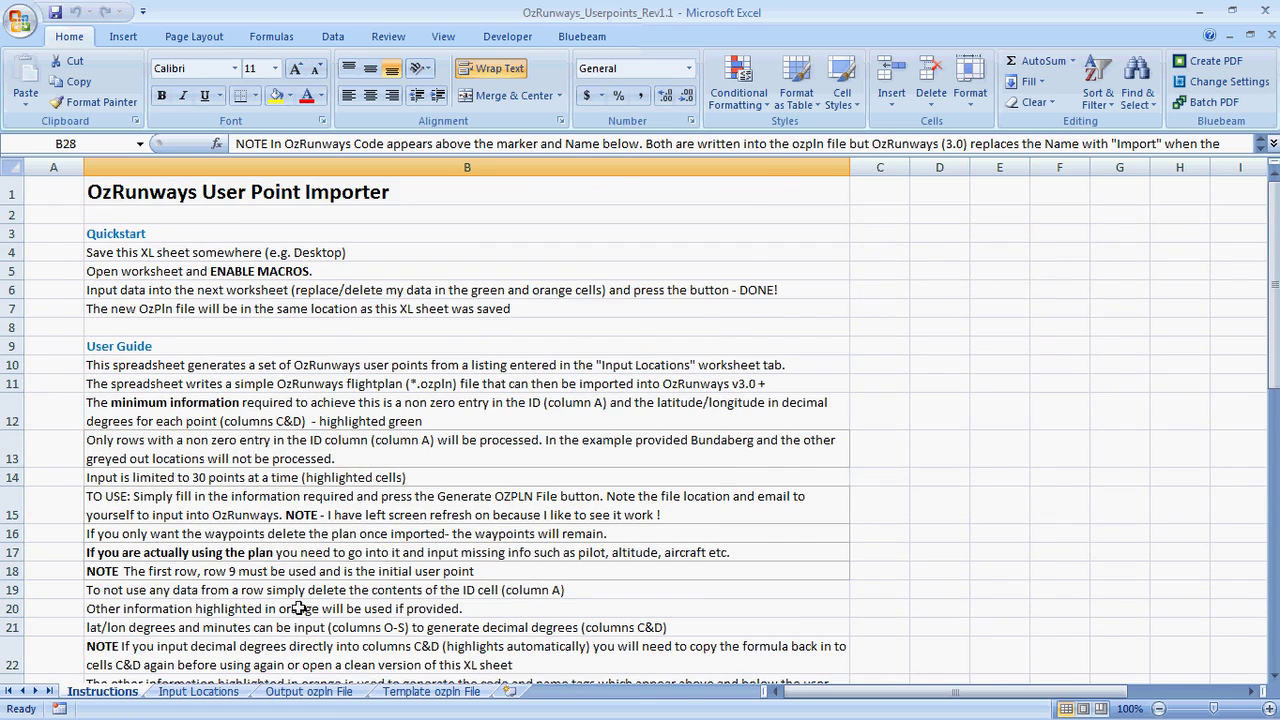
left_click(232, 693)
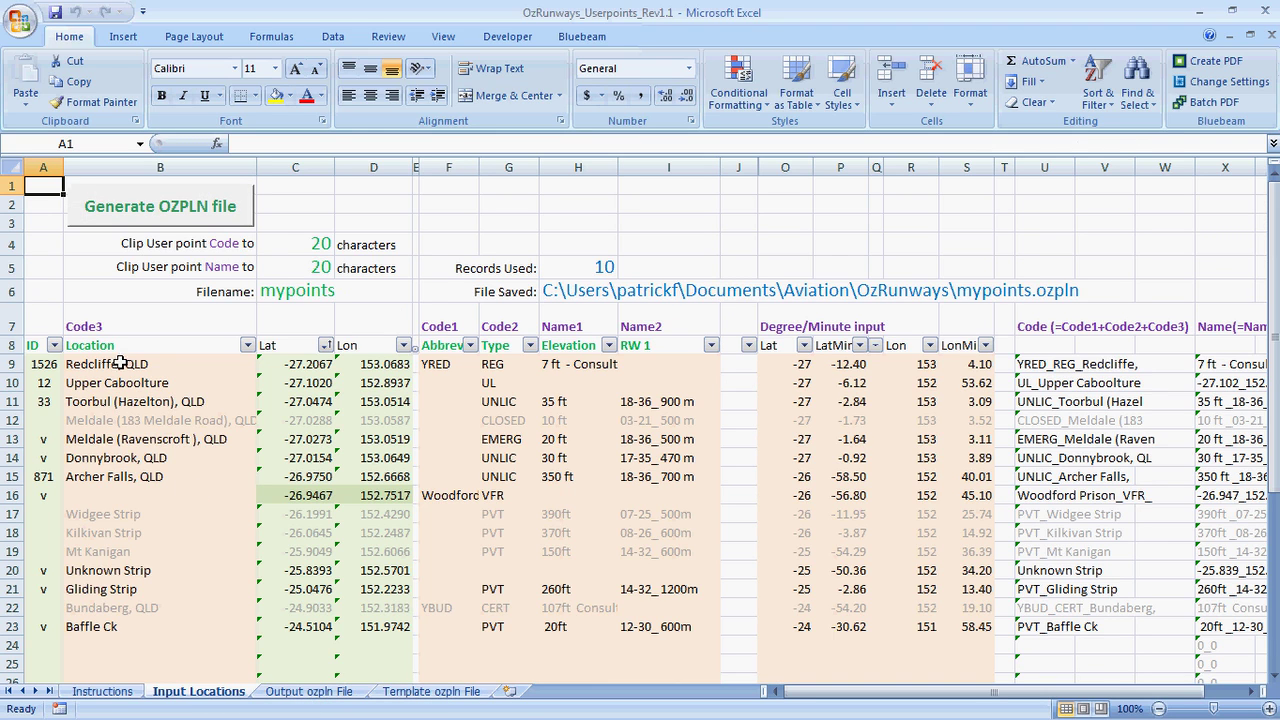
Clear the sample location data from A9:S23 on the Input Locations sheet.
left_click(43, 367)
left_click_drag(43, 367, 960, 632)
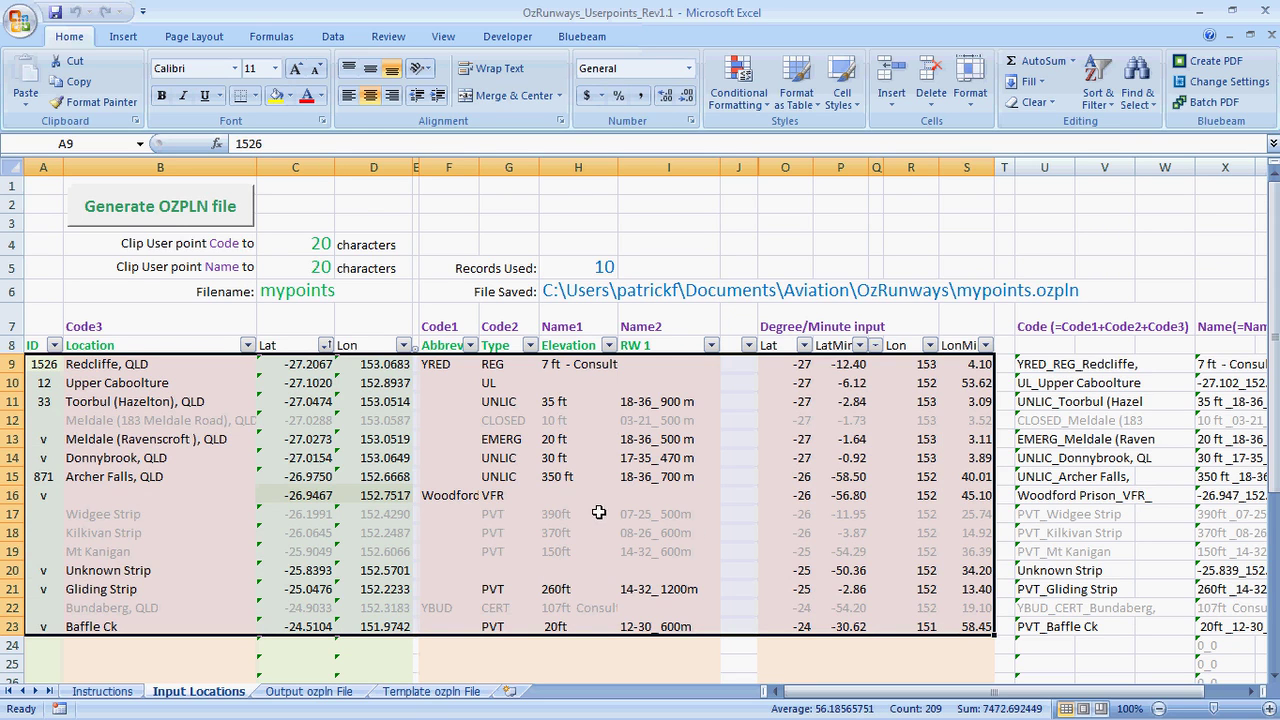
key("Delete")
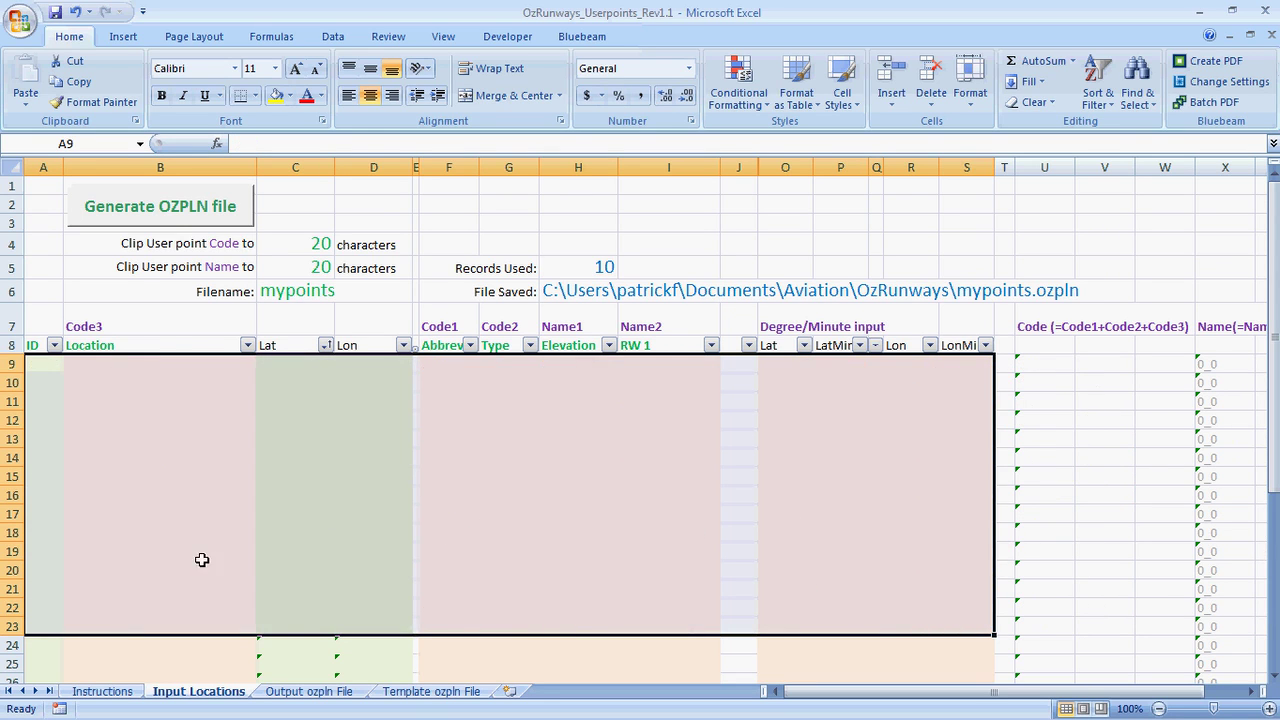
left_click(203, 568)
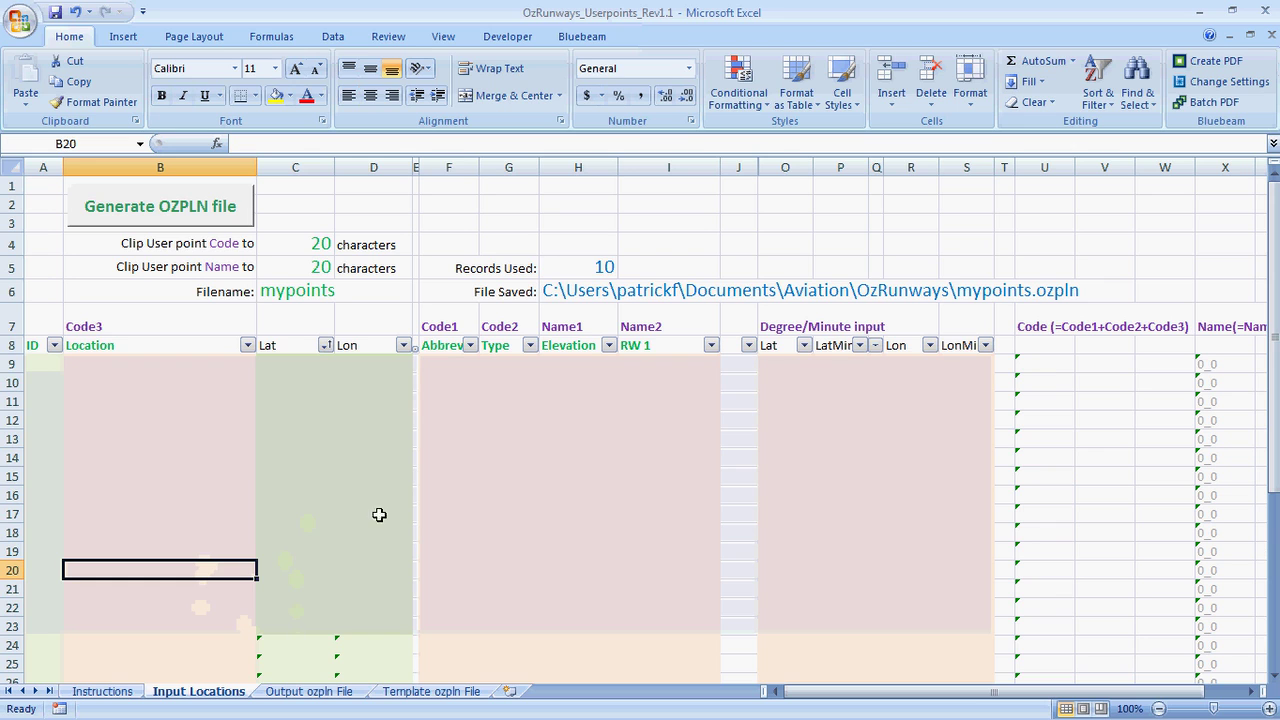
Restore the Lat and Lon formulas in C9:D23 by filling them up from the rows below, and save the workbook.
left_click_drag(285, 641, 410, 362)
left_click(200, 510)
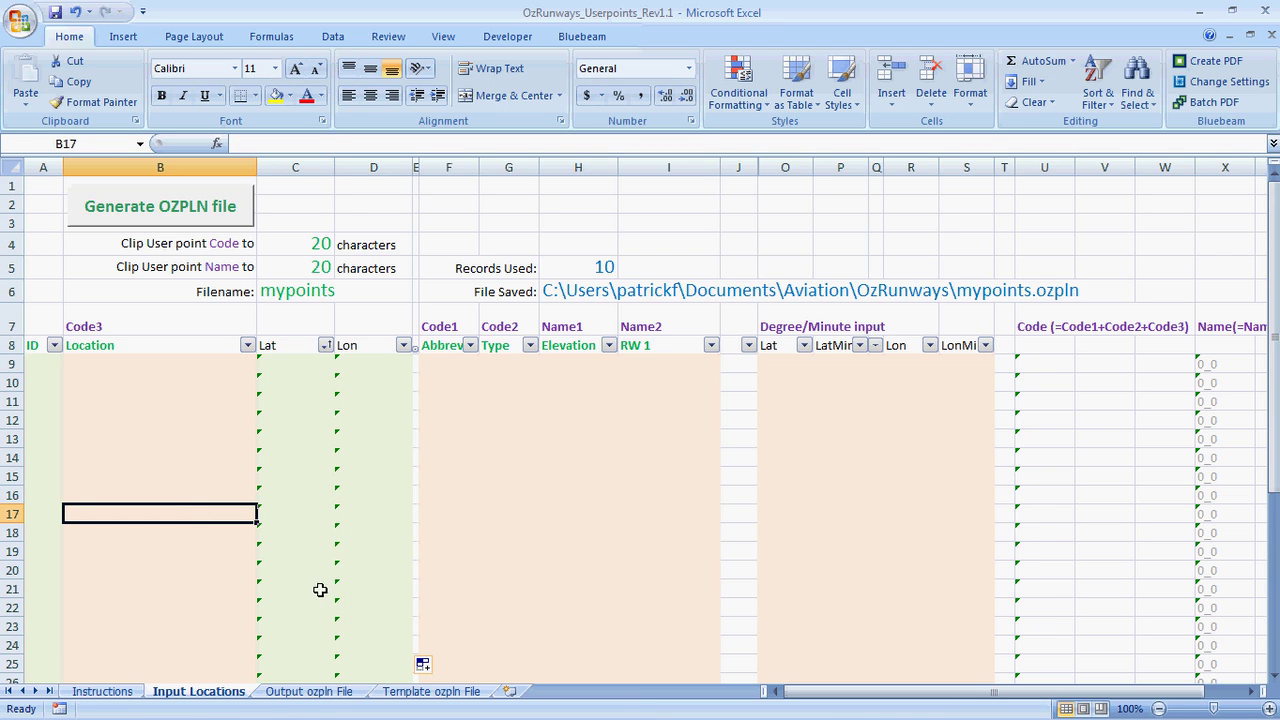
left_click(21, 24)
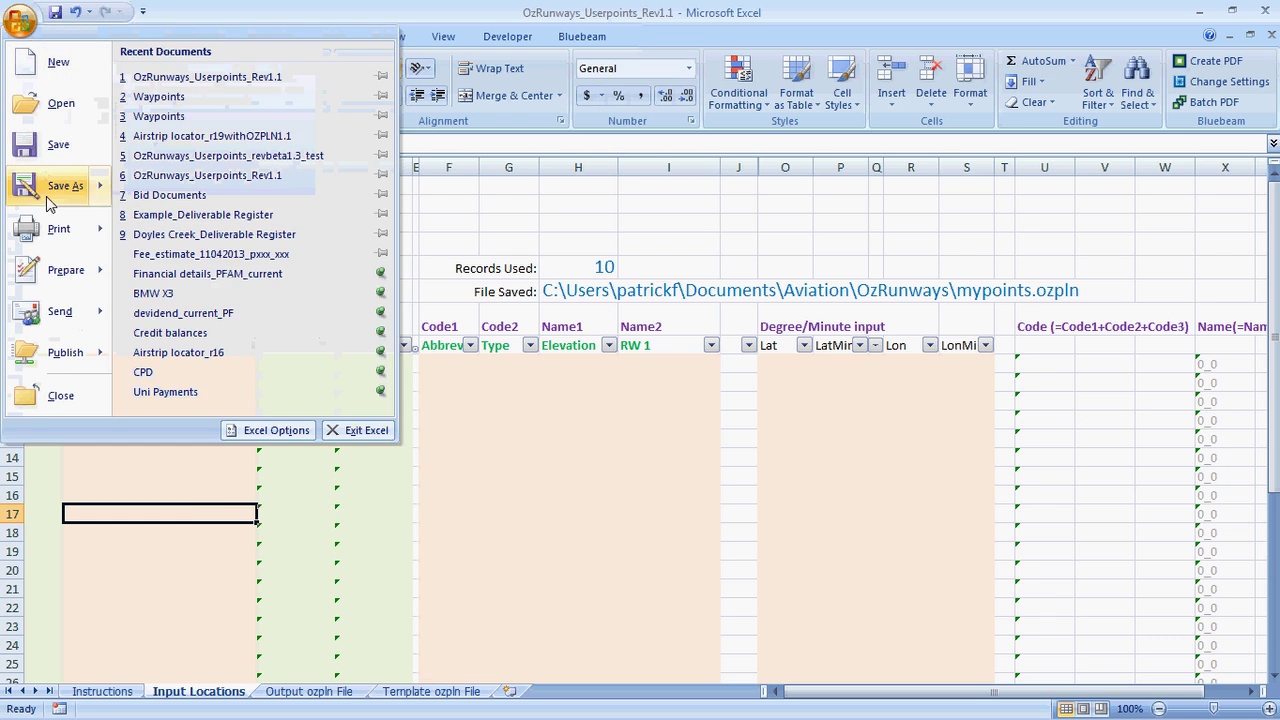
left_click(57, 148)
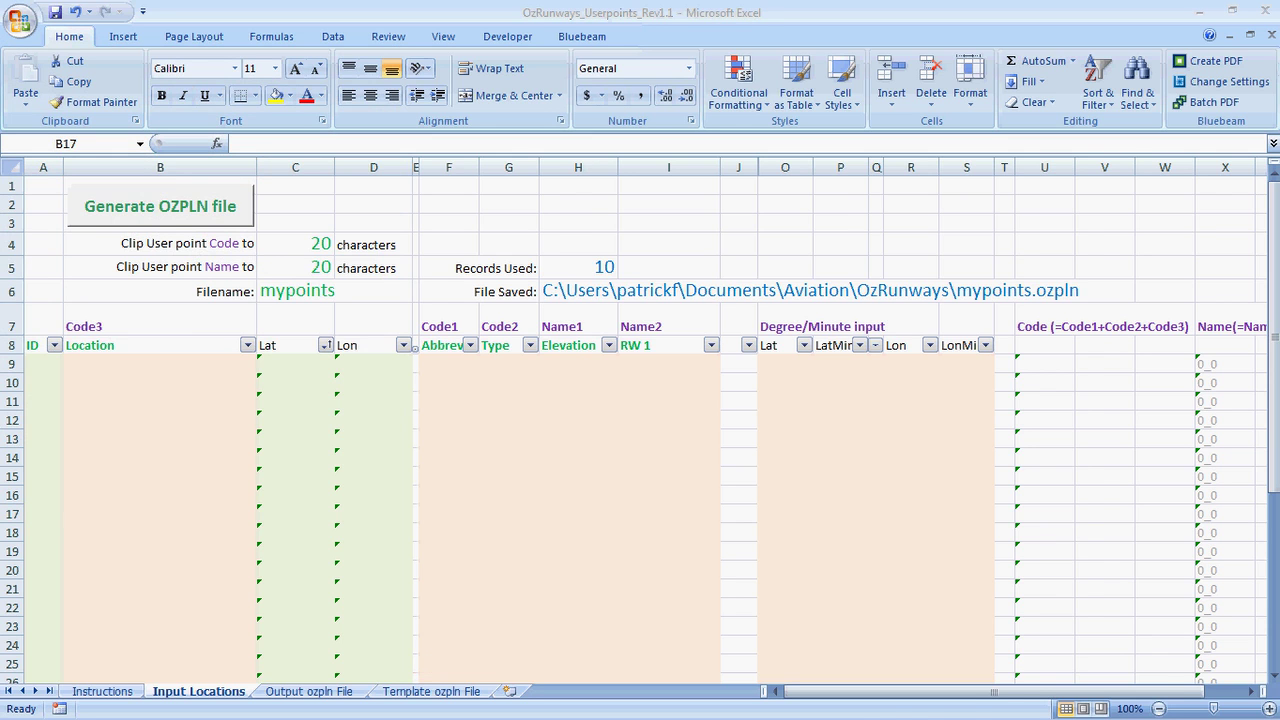
Switch to the Waypoints workbook and copy the location names and decimal coordinates in B3:D9.
key("alt+Tab")
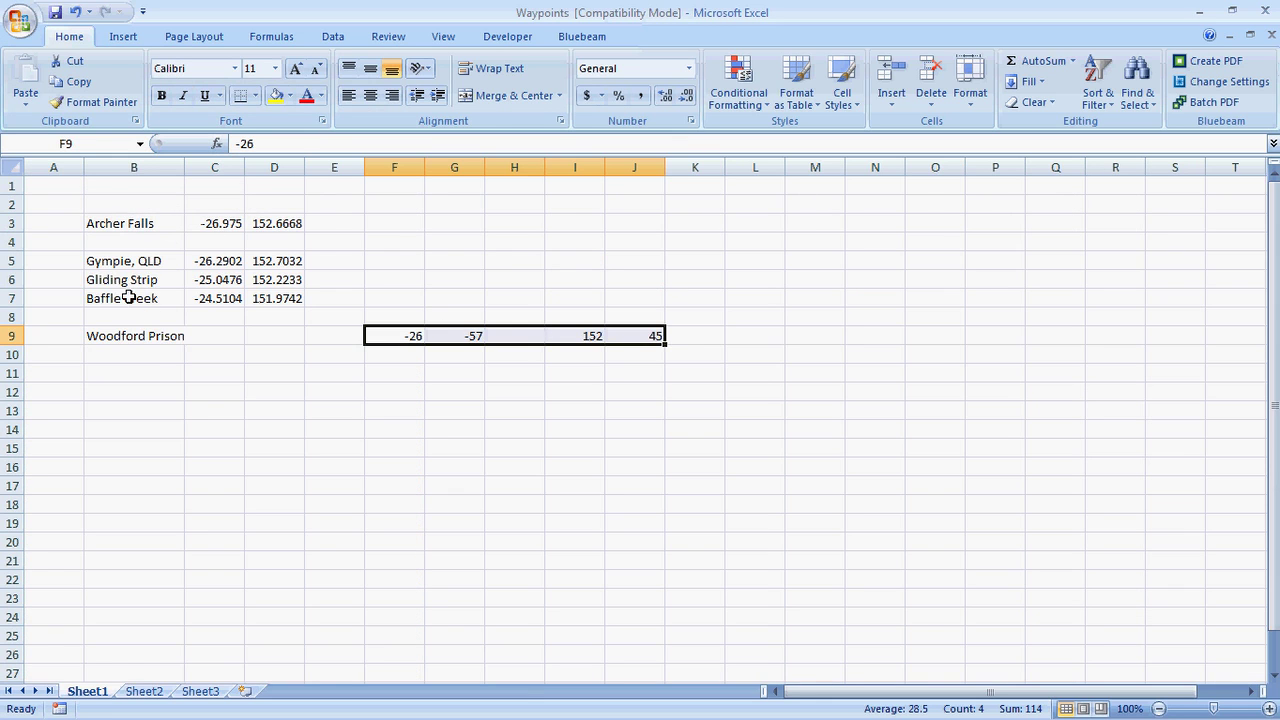
left_click_drag(123, 223, 270, 292)
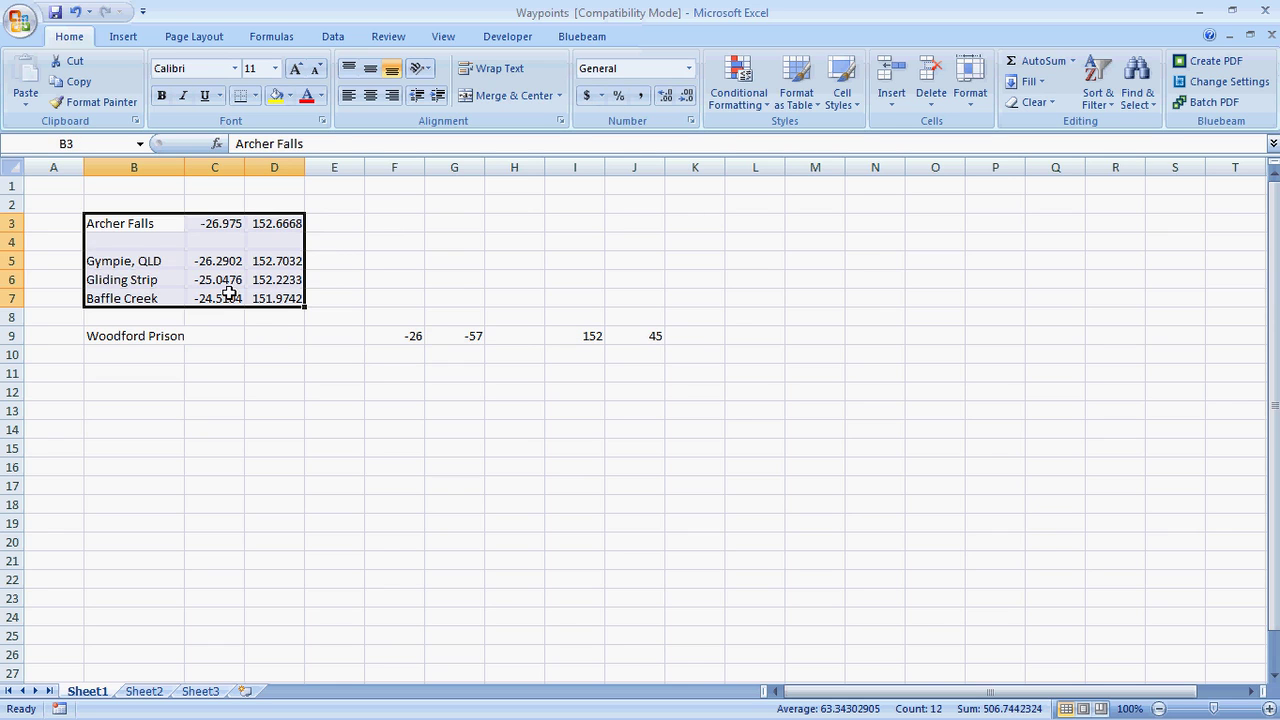
left_click(186, 330)
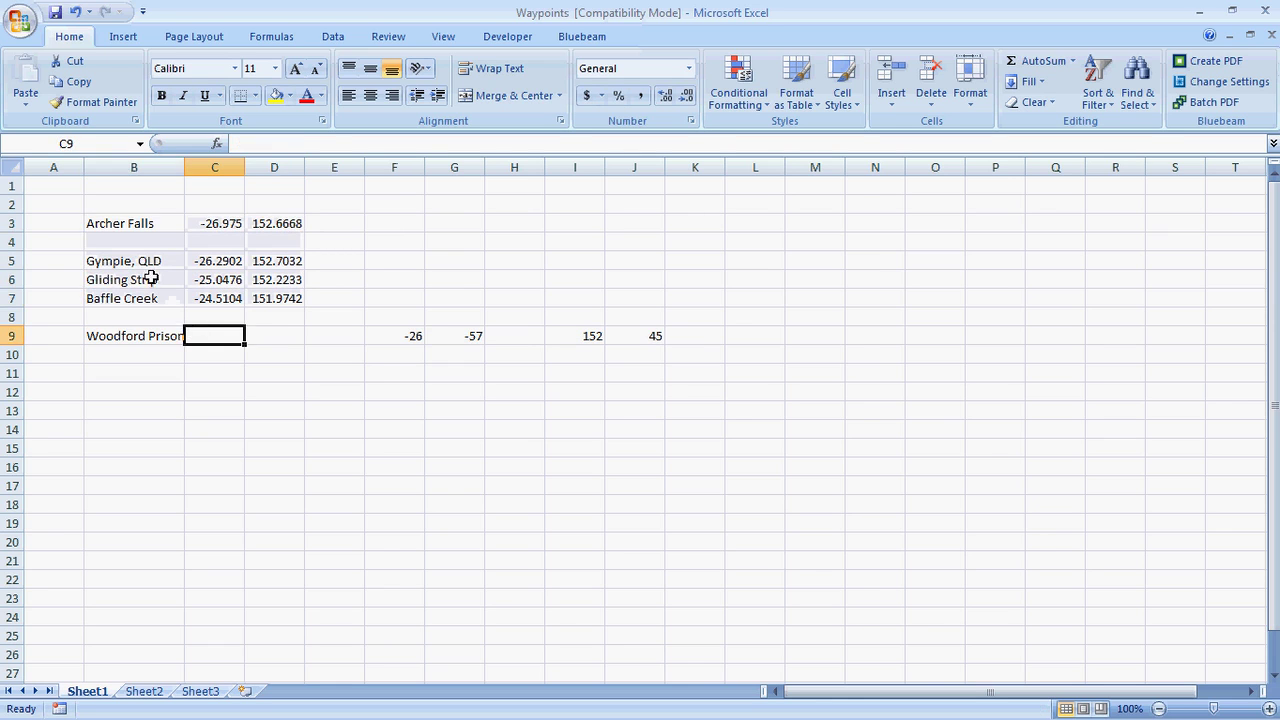
left_click_drag(137, 228, 273, 332)
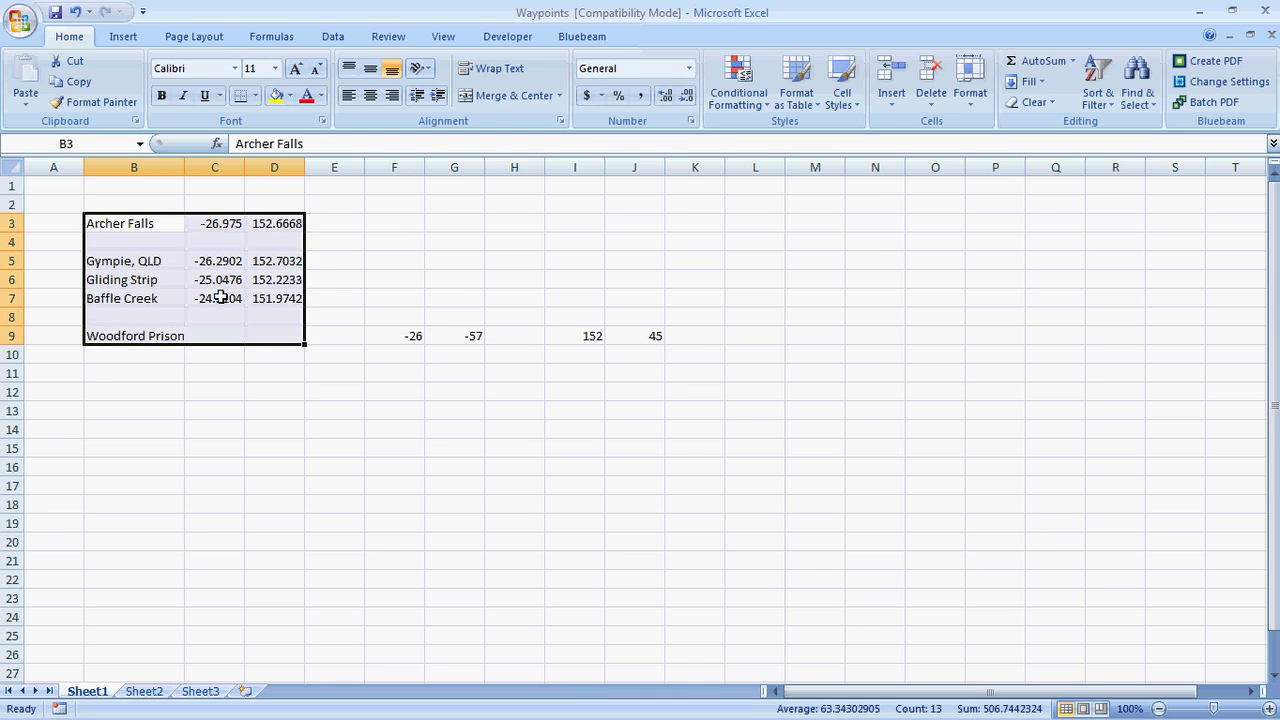
right_click(220, 278)
left_click(262, 311)
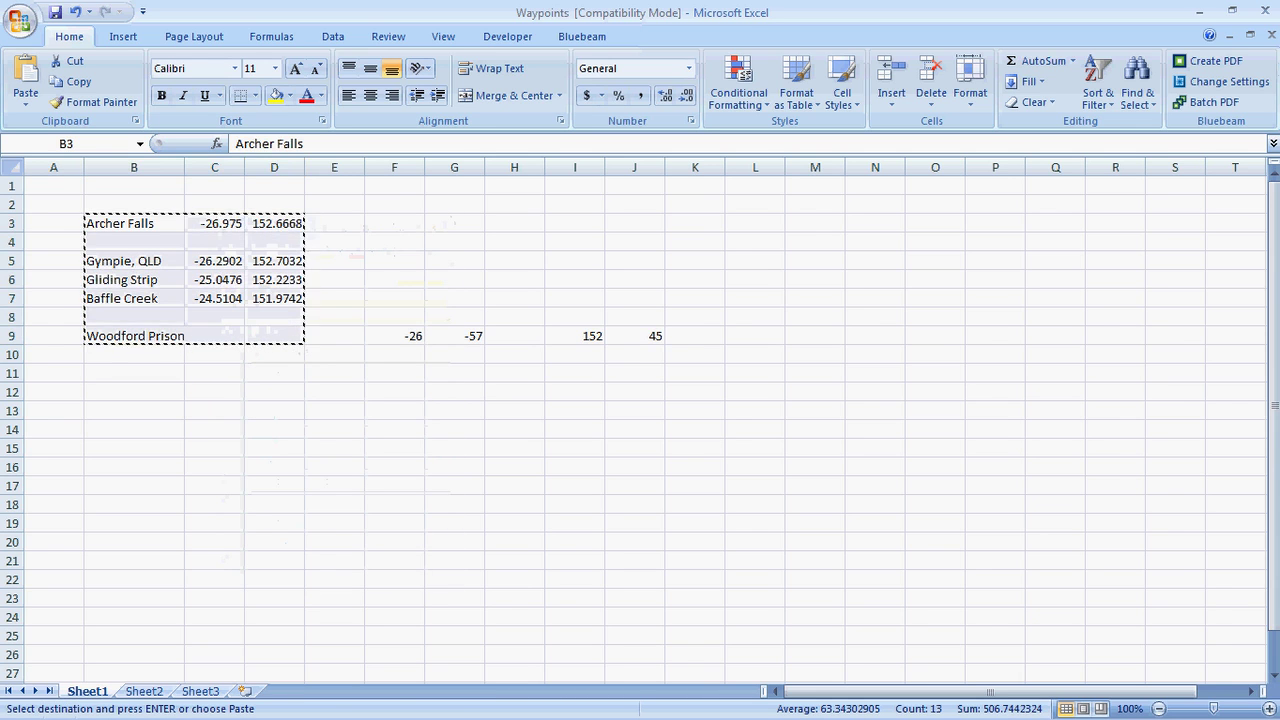
Paste the copied waypoints as values into the OzRunways_Userpoints_Rev1.1 Input Locations sheet, starting at B9.
key("ctrl+Tab")
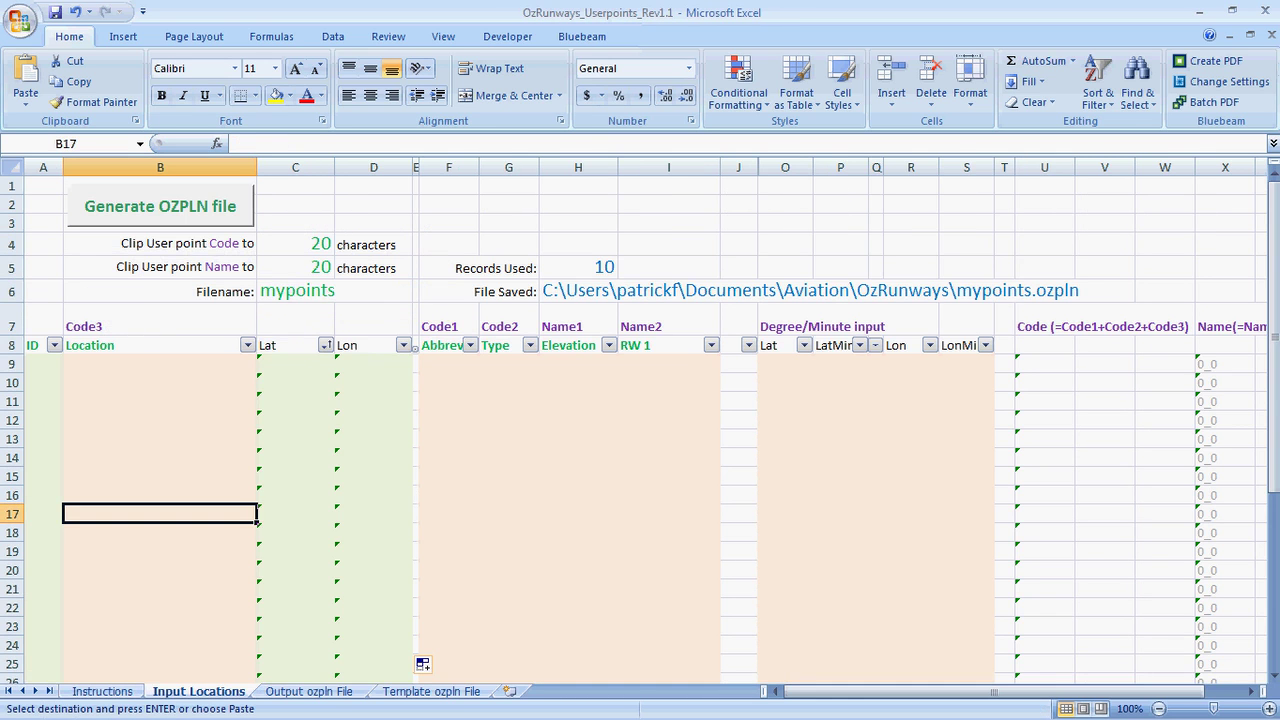
left_click(144, 371)
right_click(154, 367)
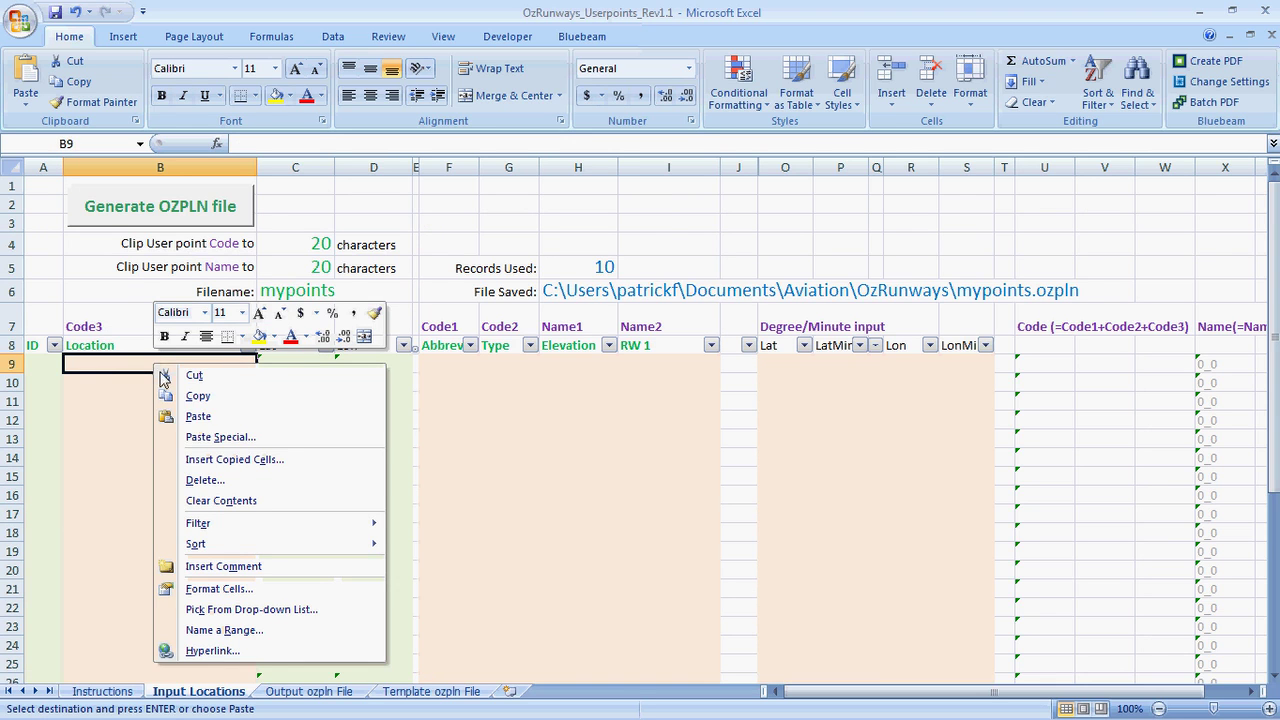
left_click(218, 438)
left_click(68, 362)
left_click(261, 555)
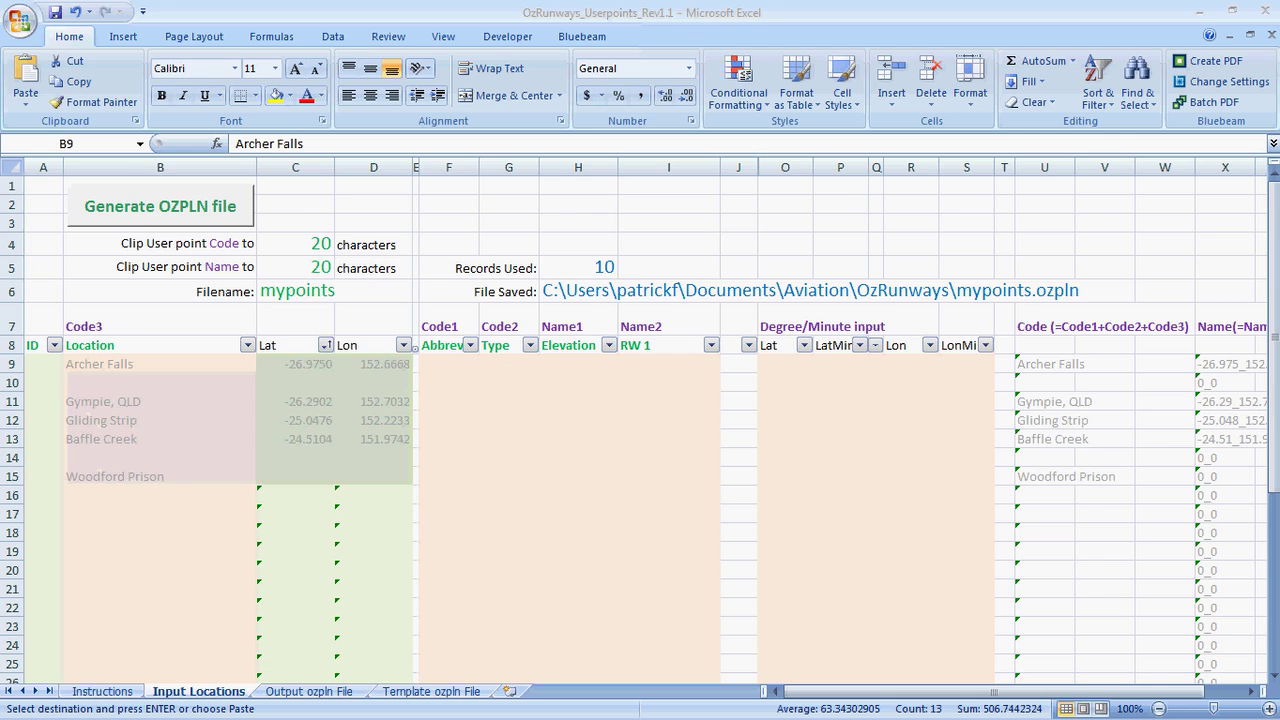
In the Waypoints workbook, copy Woodford Prison's degree and minute coordinates in F9:J9.
key("ctrl+Tab")
left_click(418, 354)
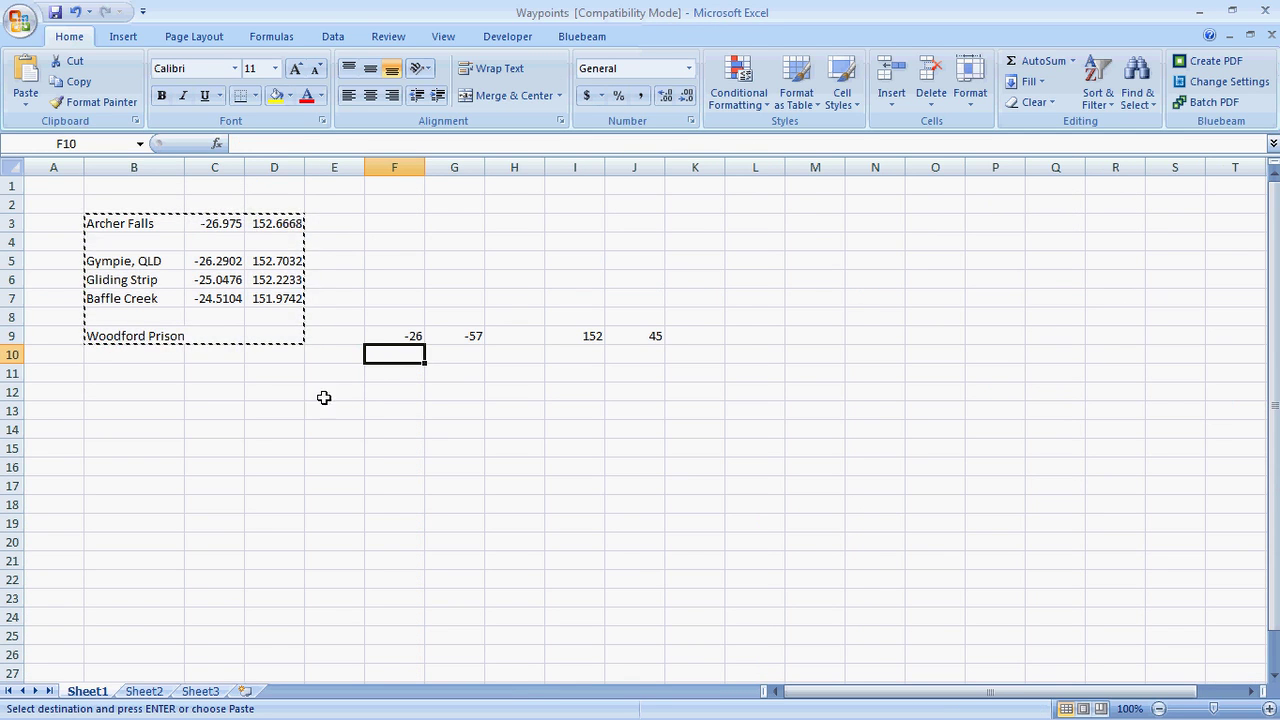
key("Escape")
left_click_drag(396, 337, 631, 338)
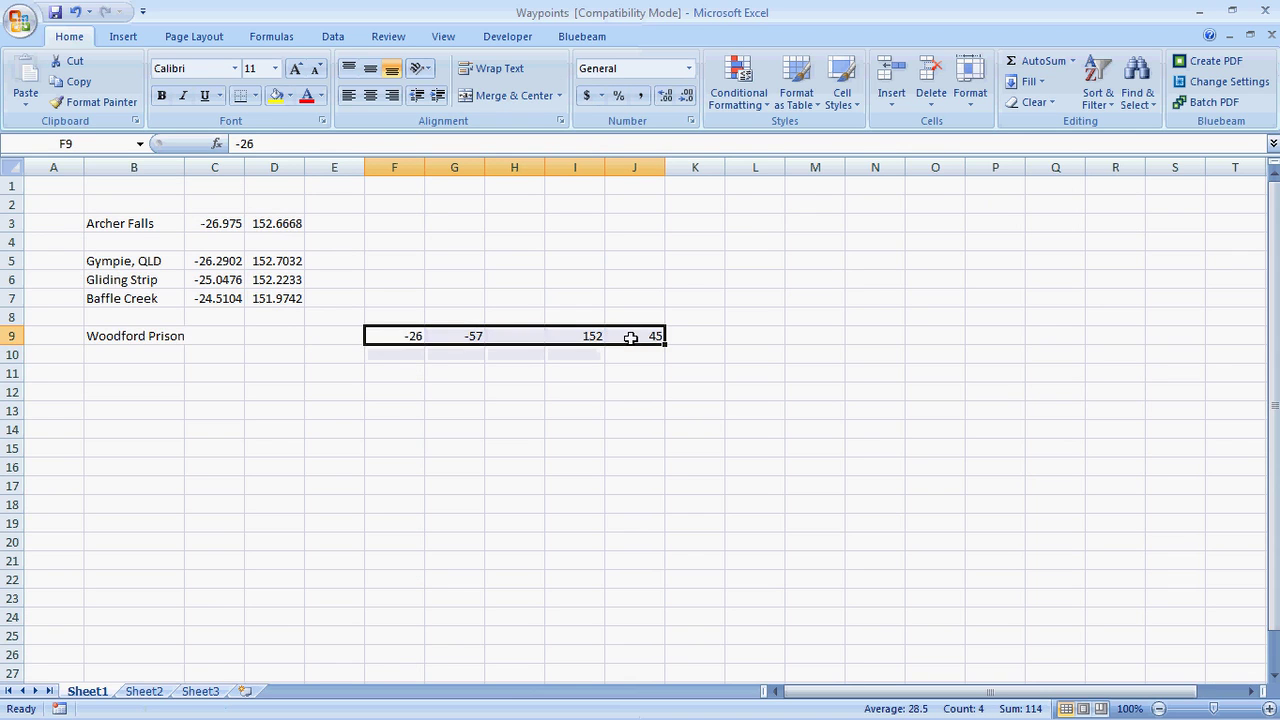
right_click(527, 335)
left_click(572, 368)
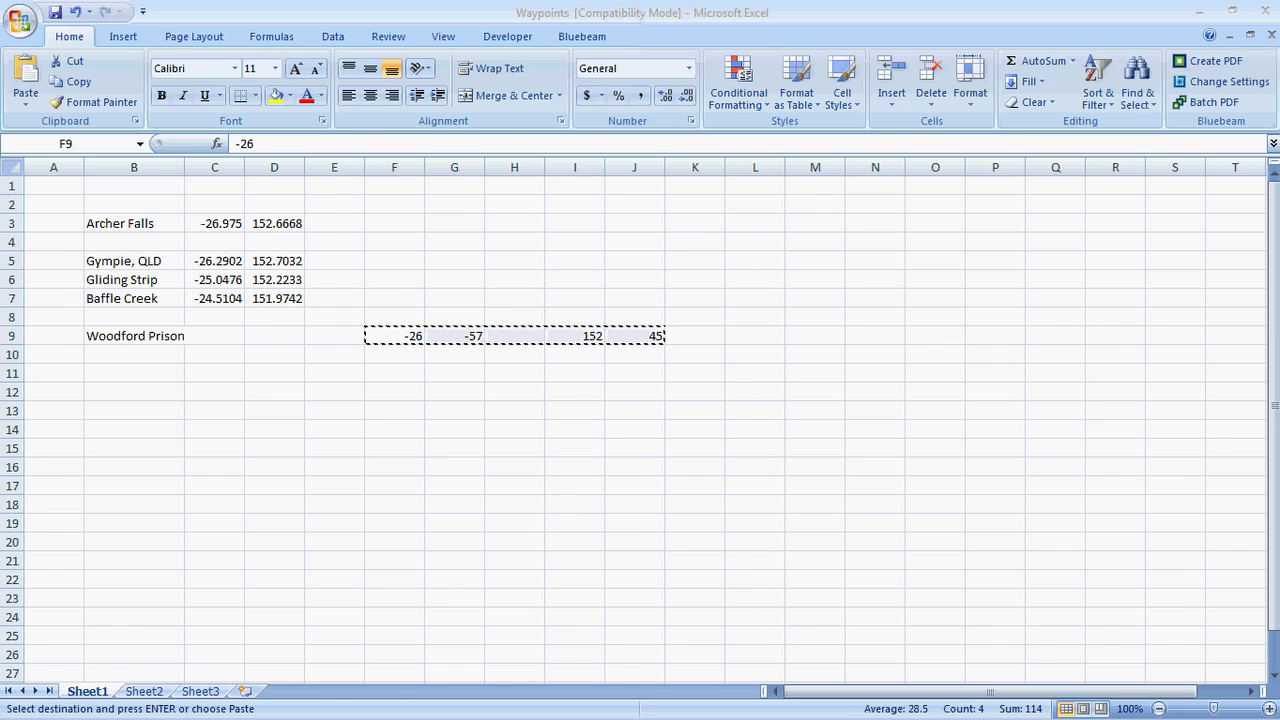
Paste the coordinates as values into the Degree/Minute input columns of Woodford Prison's row, starting at O15 on Input Locations.
key("ctrl+Tab")
left_click(327, 527)
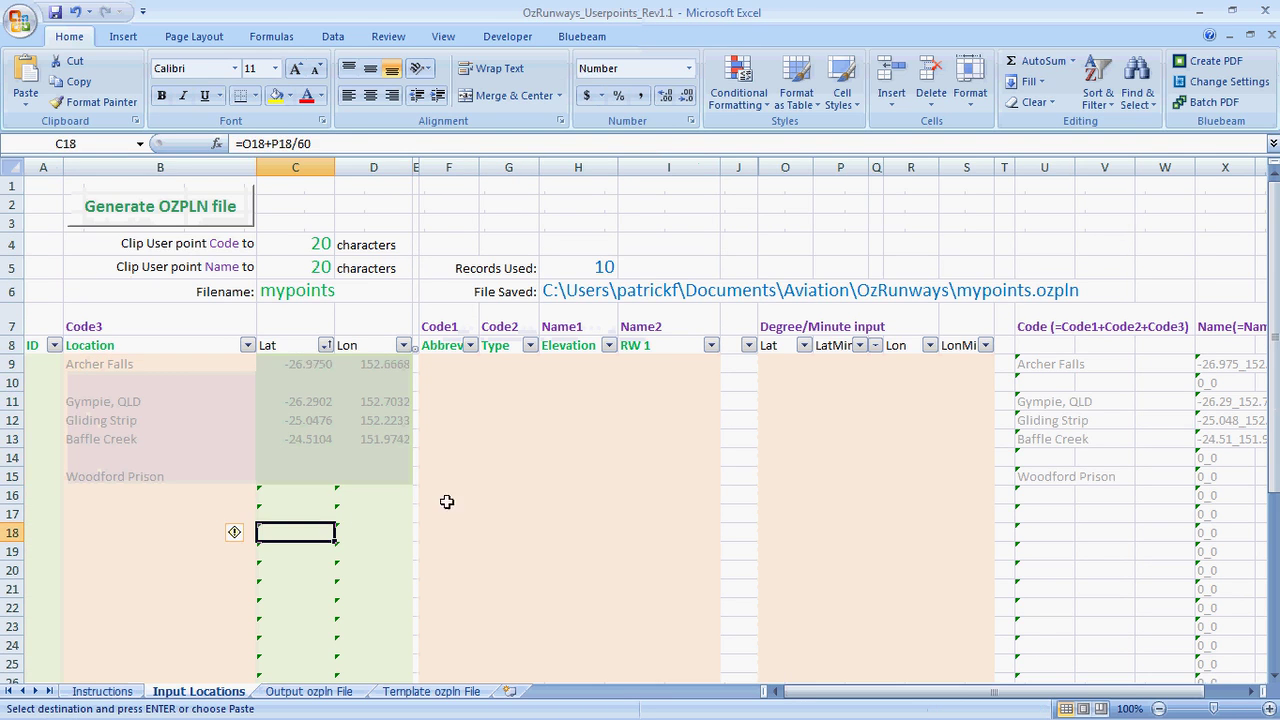
left_click(780, 475)
right_click(780, 475)
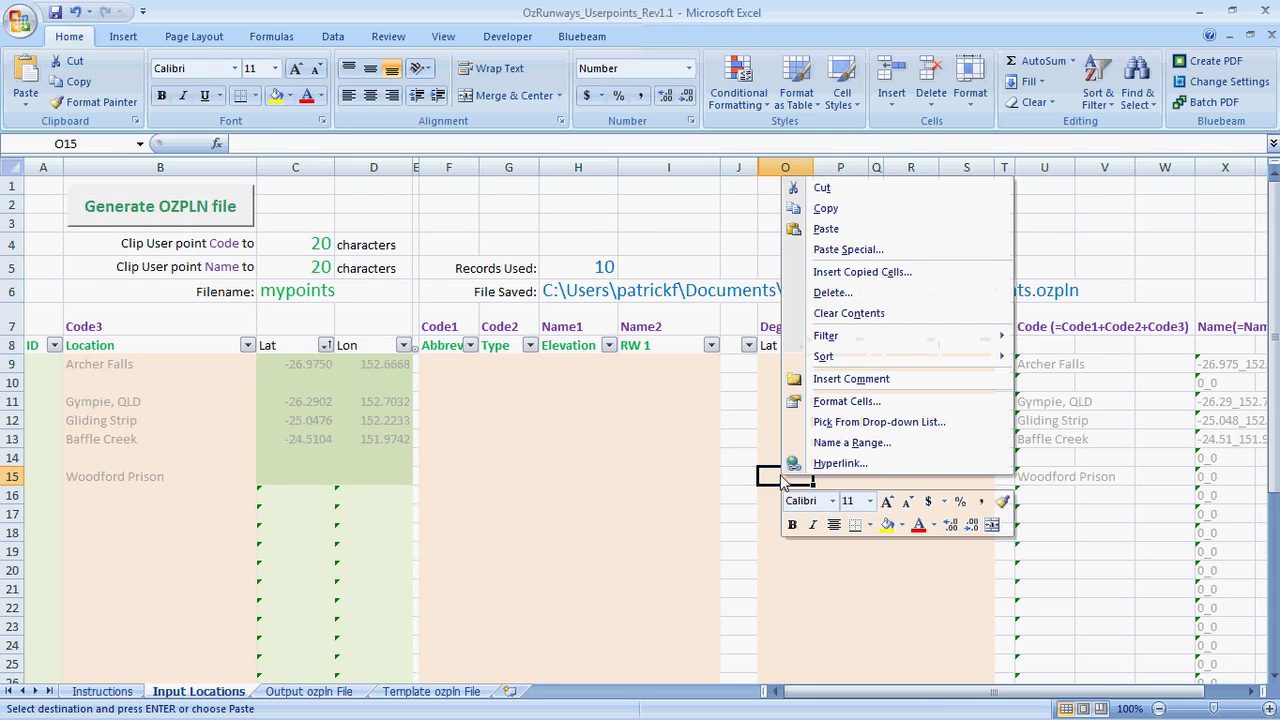
left_click(845, 255)
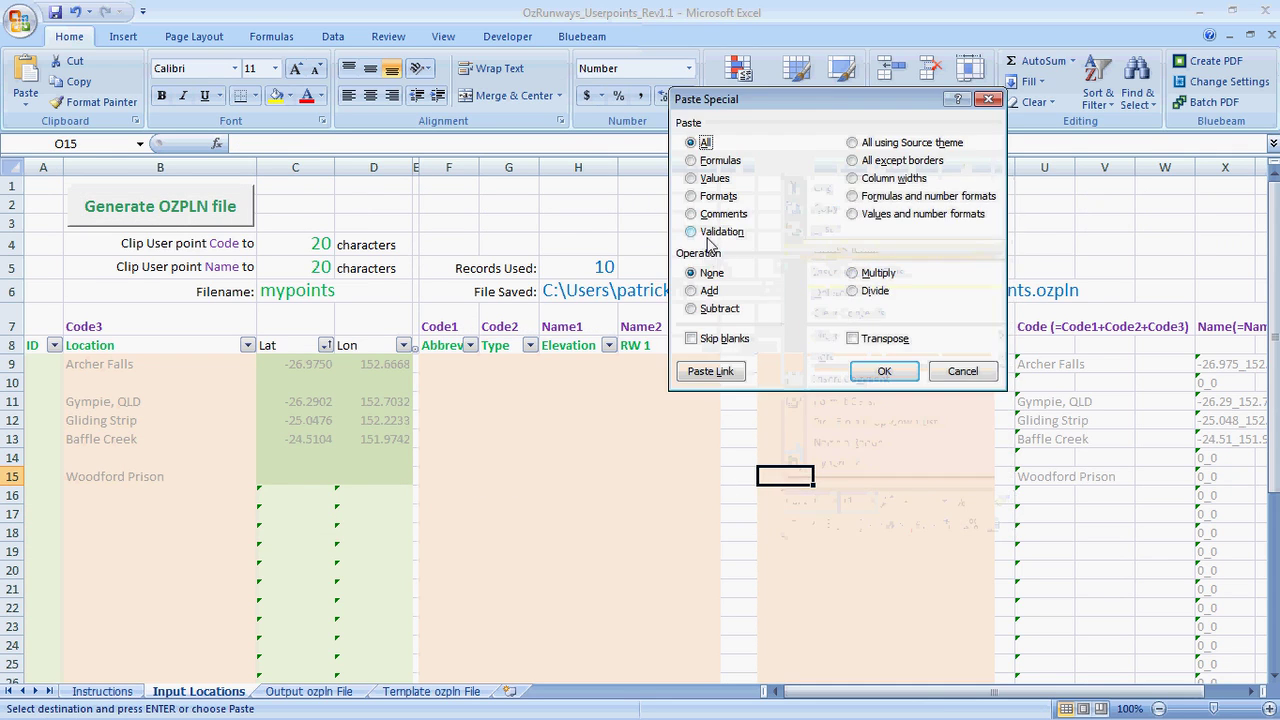
left_click(712, 179)
left_click(884, 371)
left_click(648, 570)
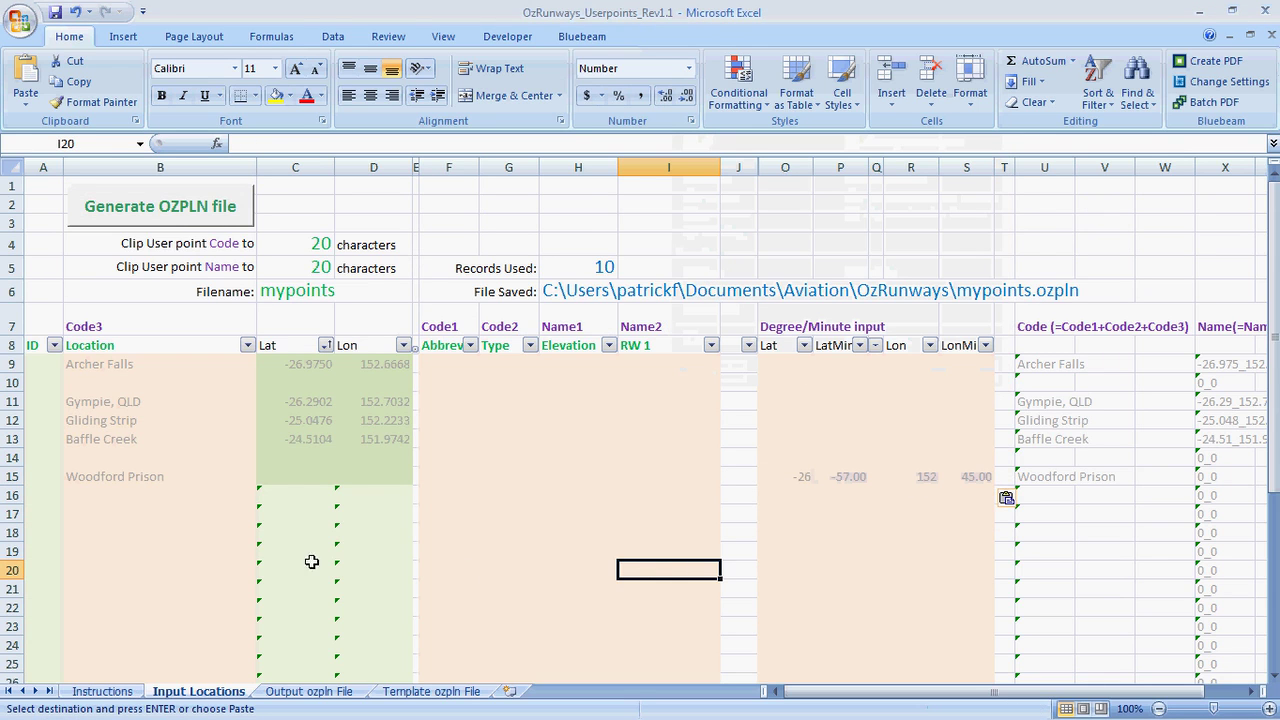
Fill the Lat and Lon formulas from C16:D16 up into C14:D15 so Woodford Prison's decimal coordinates are calculated.
left_click(307, 497)
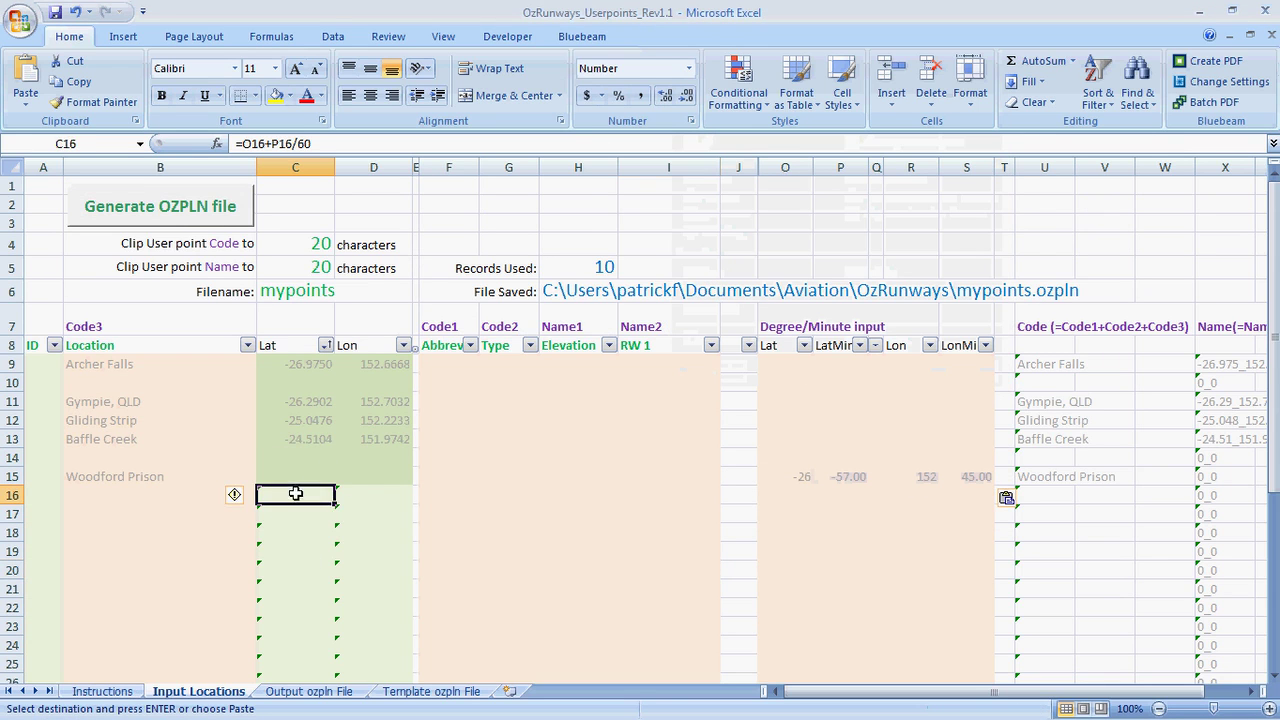
key("shift+Right")
left_click_drag(412, 503, 400, 468)
left_click(243, 514)
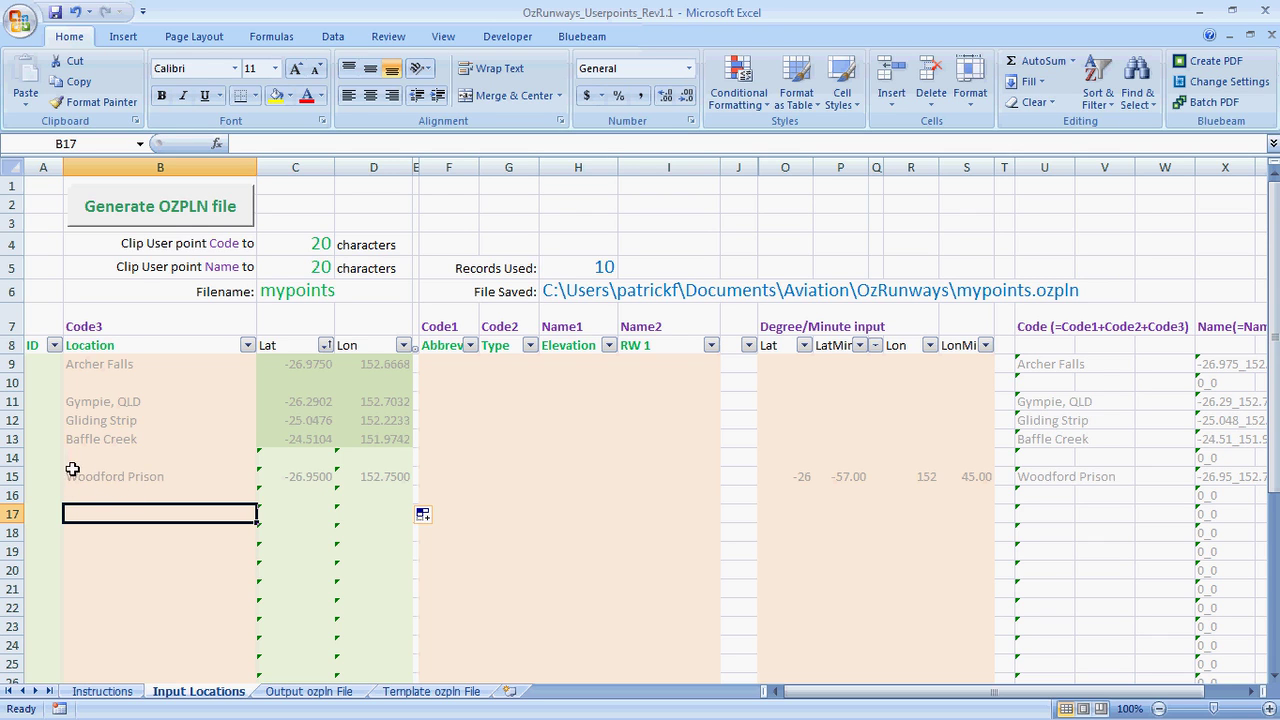
Copy the Woodford Prison entry B15:S15 into the empty row 10, starting at B10.
left_click(85, 479)
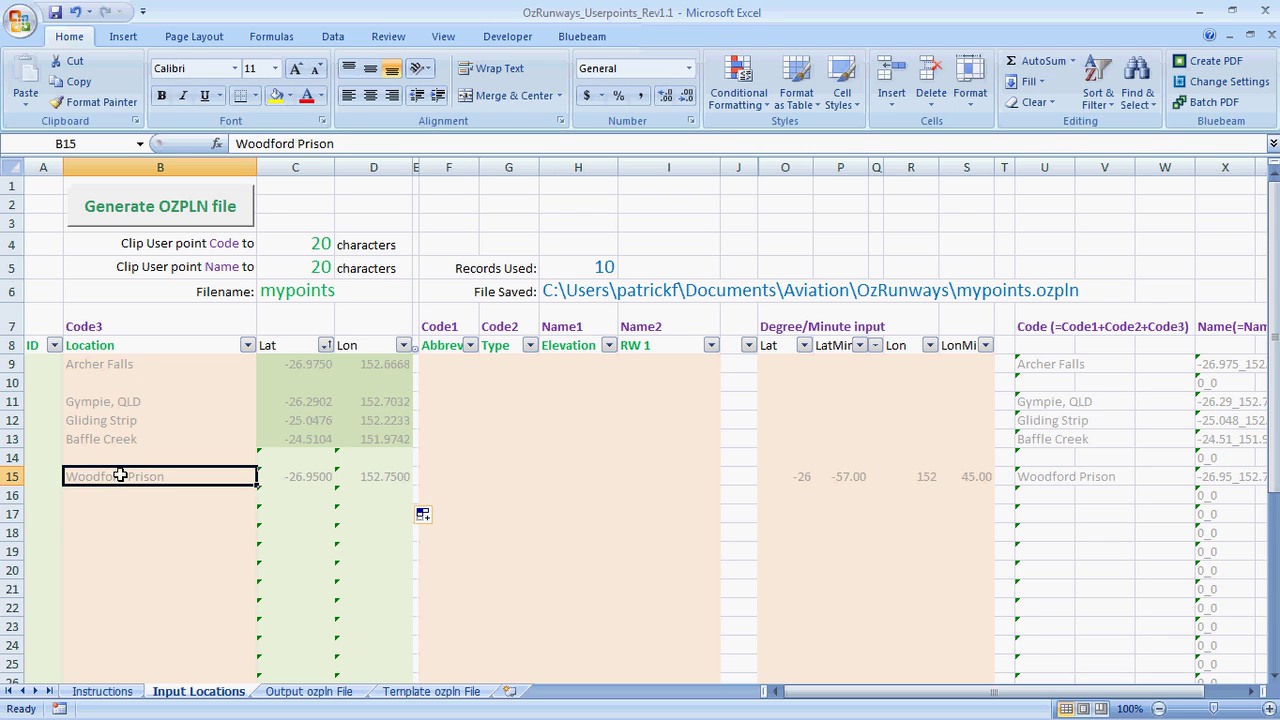
left_click(117, 512)
left_click(113, 477)
left_click_drag(113, 477, 960, 477)
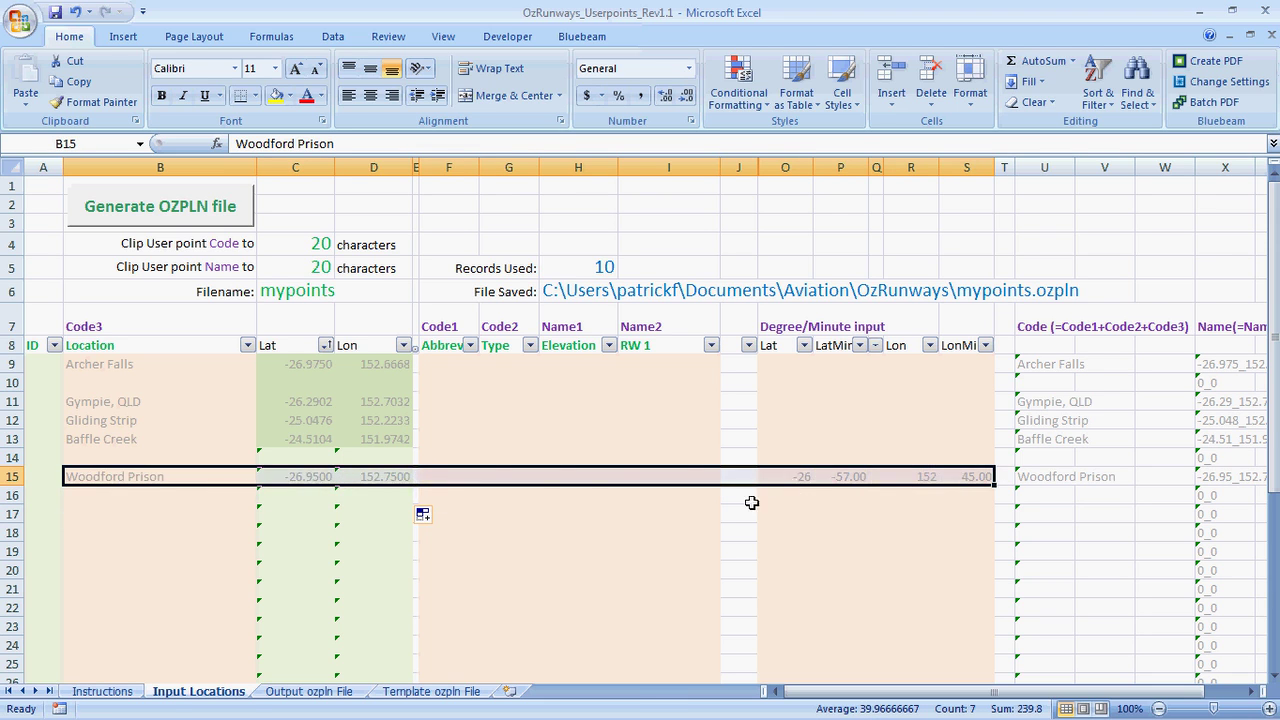
key("ctrl+c")
left_click(100, 387)
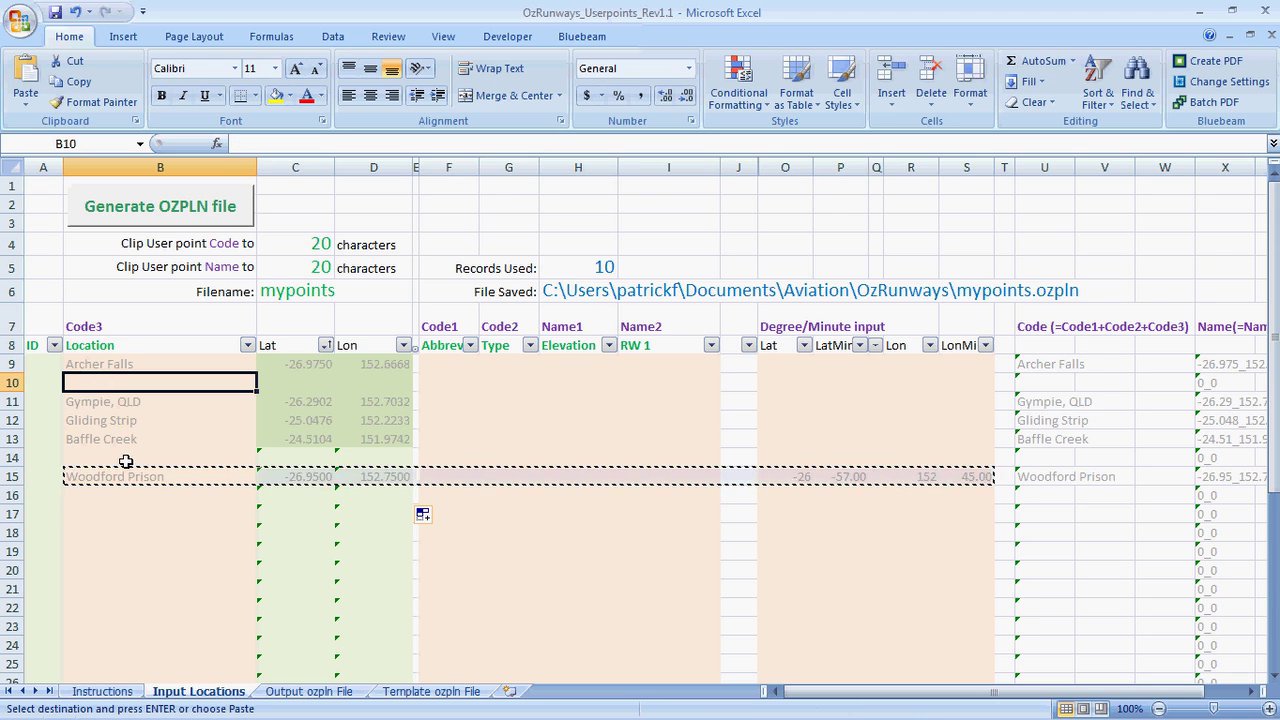
key("ctrl+v")
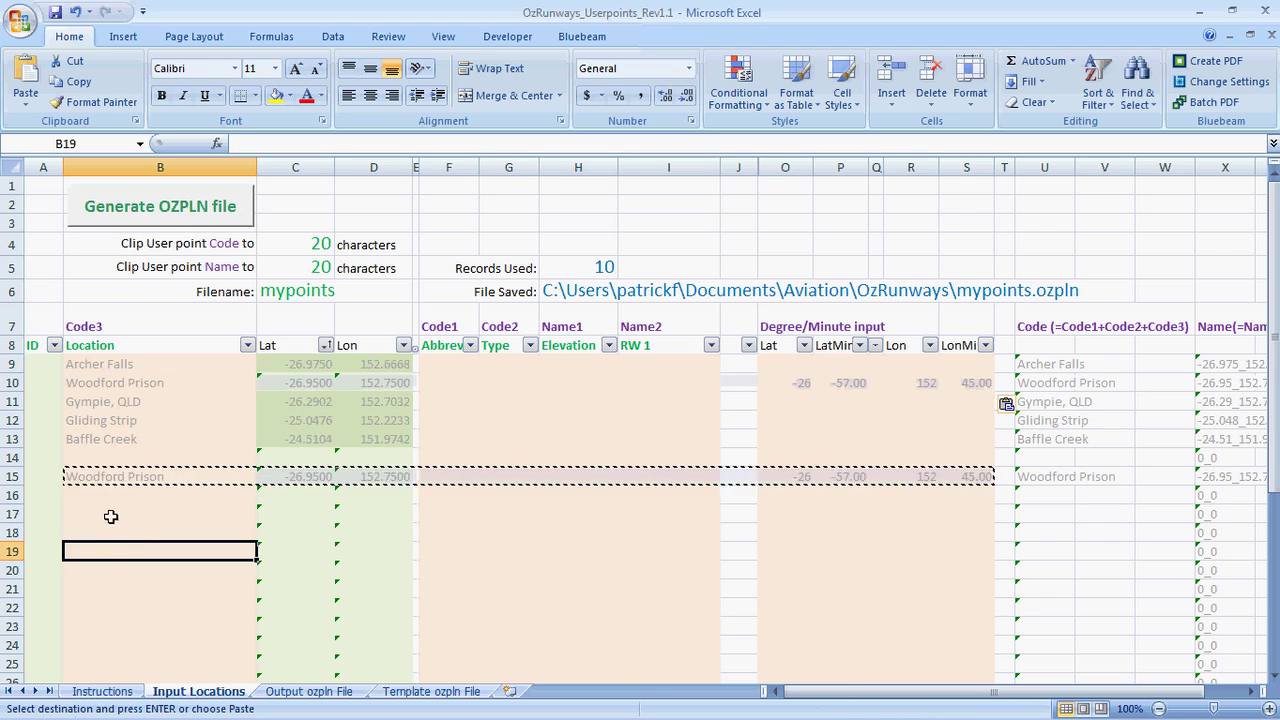
left_click(100, 512)
key("Escape")
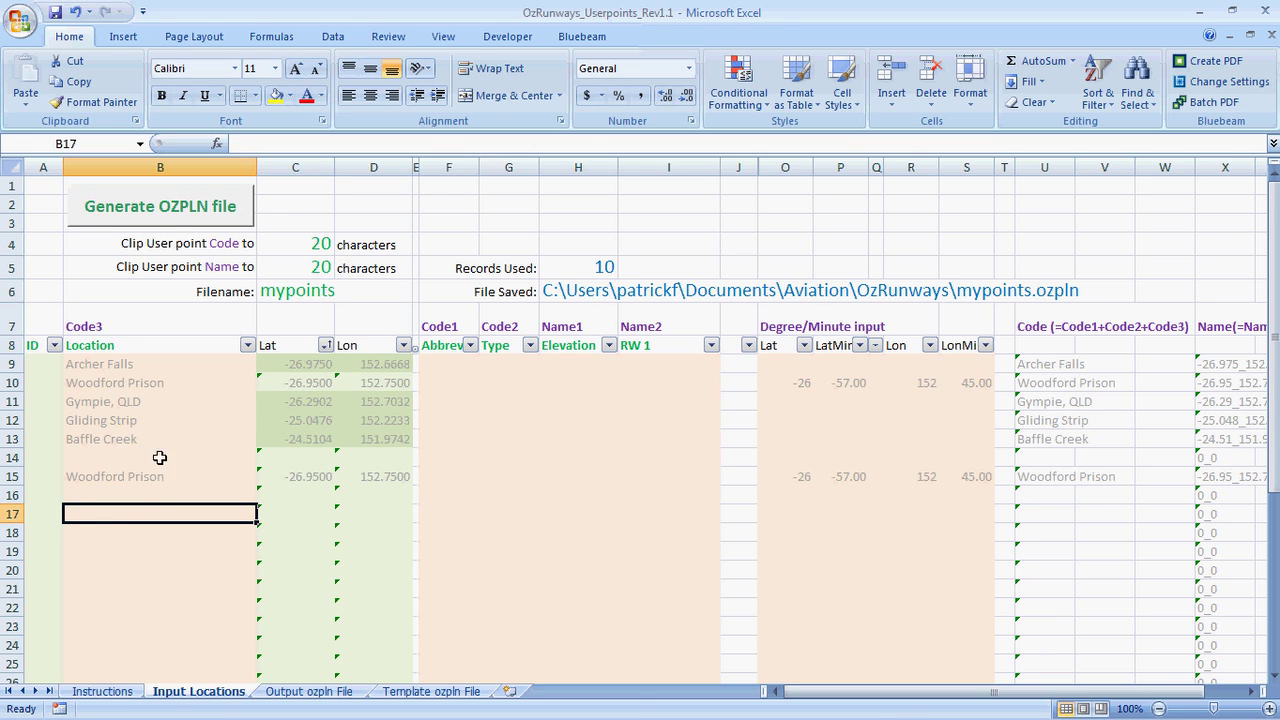
Mark the five waypoints in rows 9 to 13 for processing by entering v in their ID cells A9:A13.
left_click(45, 366)
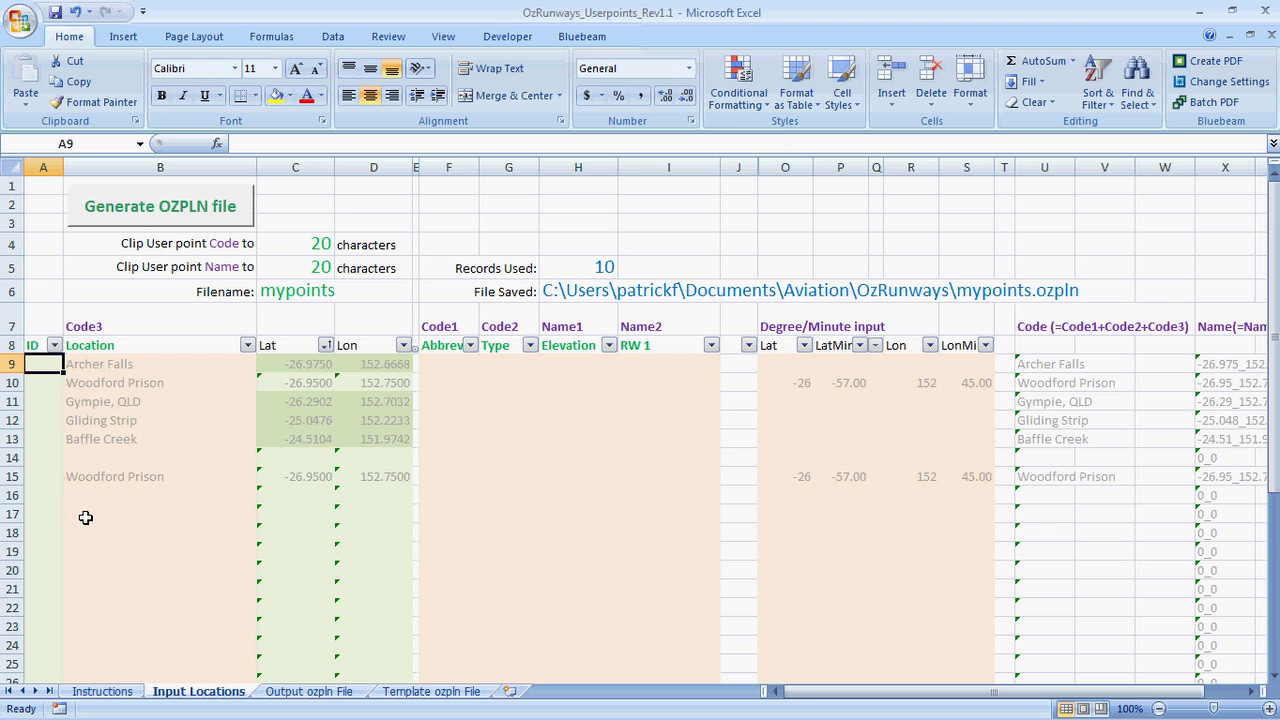
type("v")
key("Return")
type("v")
key("Return")
type("v")
key("Return")
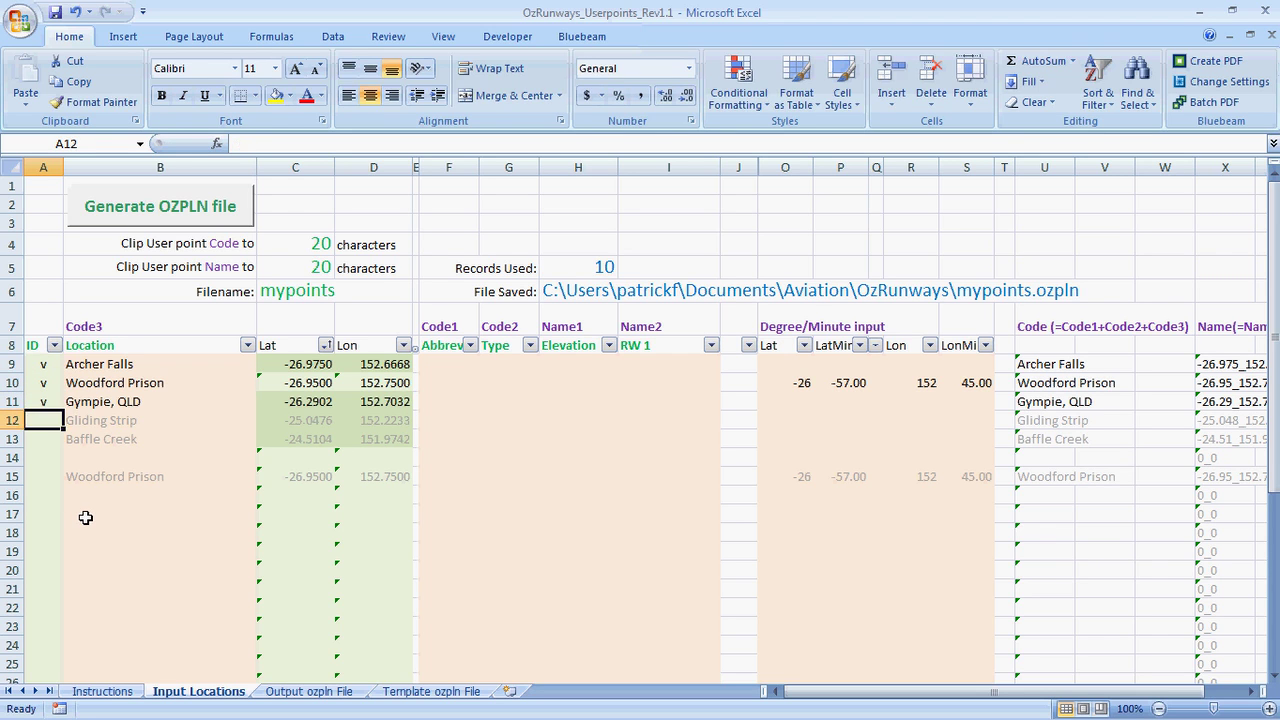
type("v")
key("Return")
type("v")
key("Return")
key("Return")
key("Return")
key("Up")
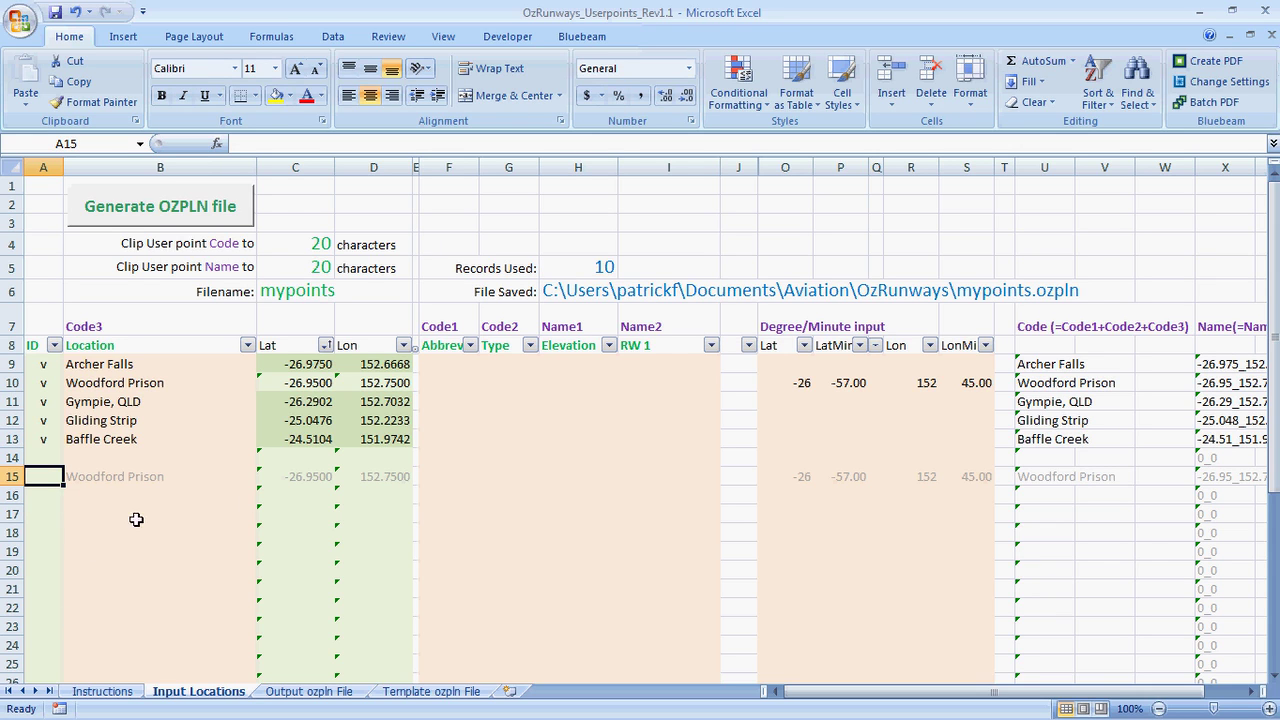
left_click(132, 510)
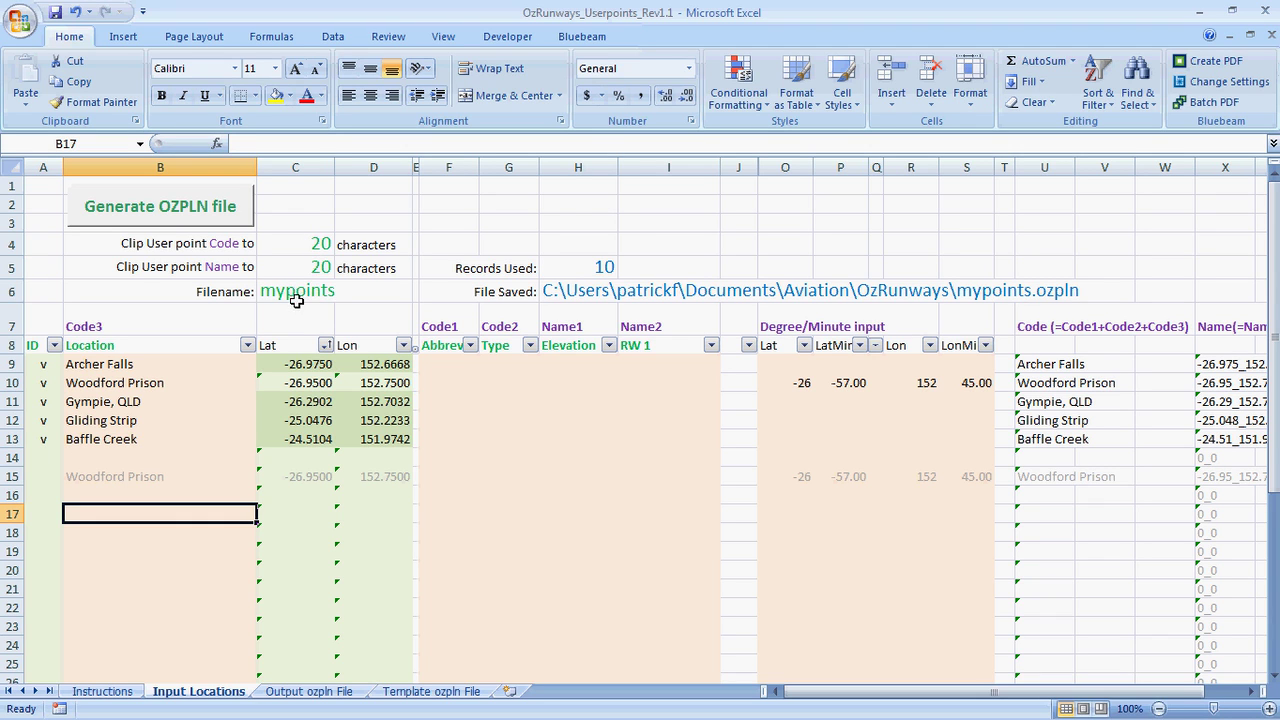
Set the clip length for the user point Code to 5 characters.
left_click(295, 248)
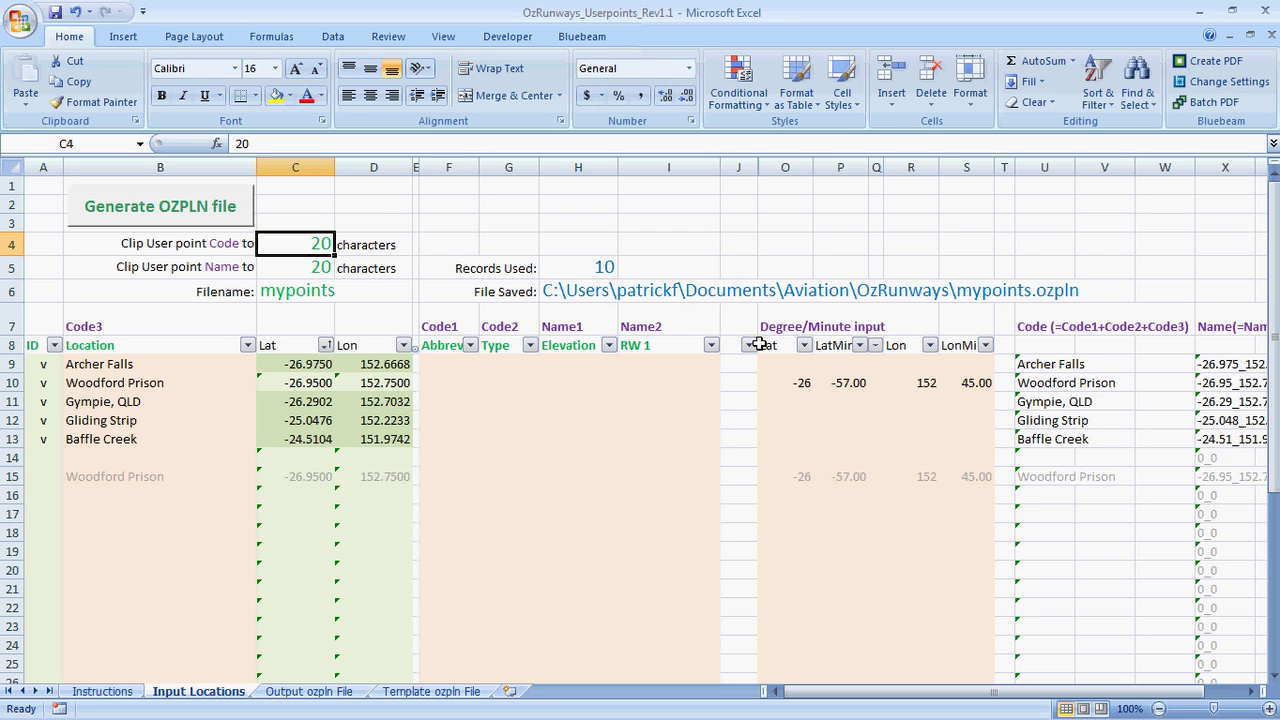
type("5")
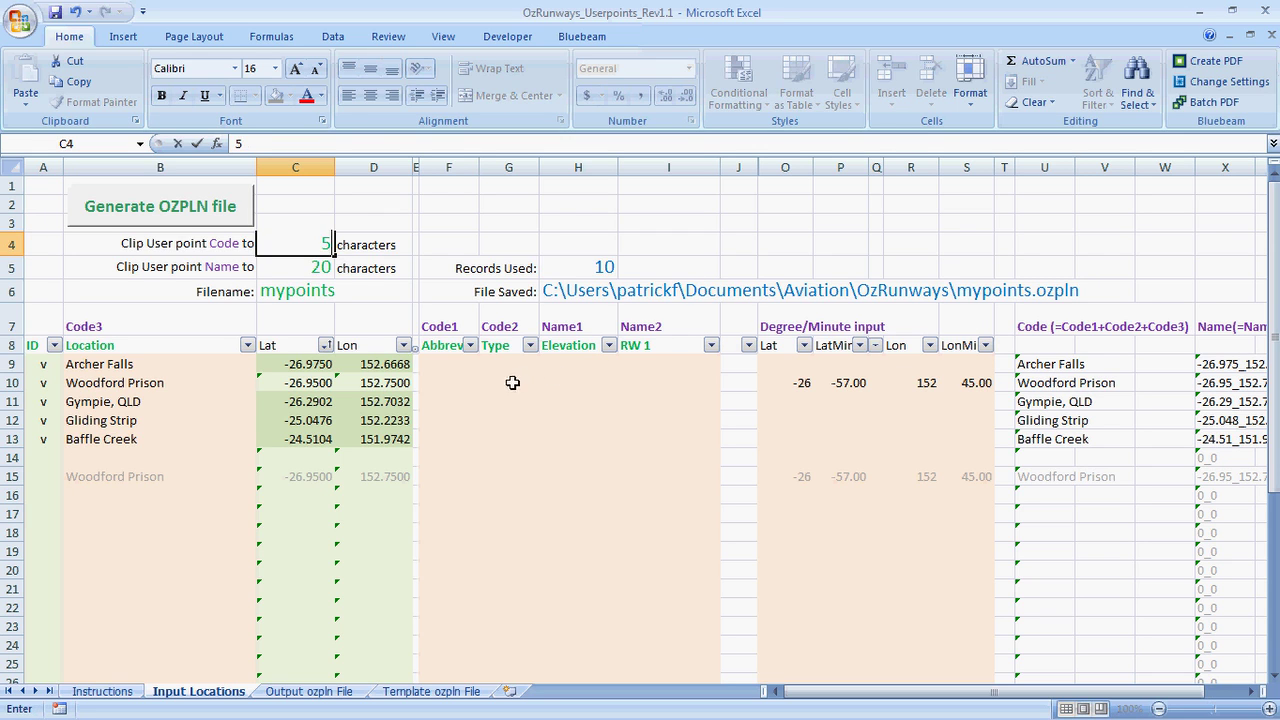
key("Return")
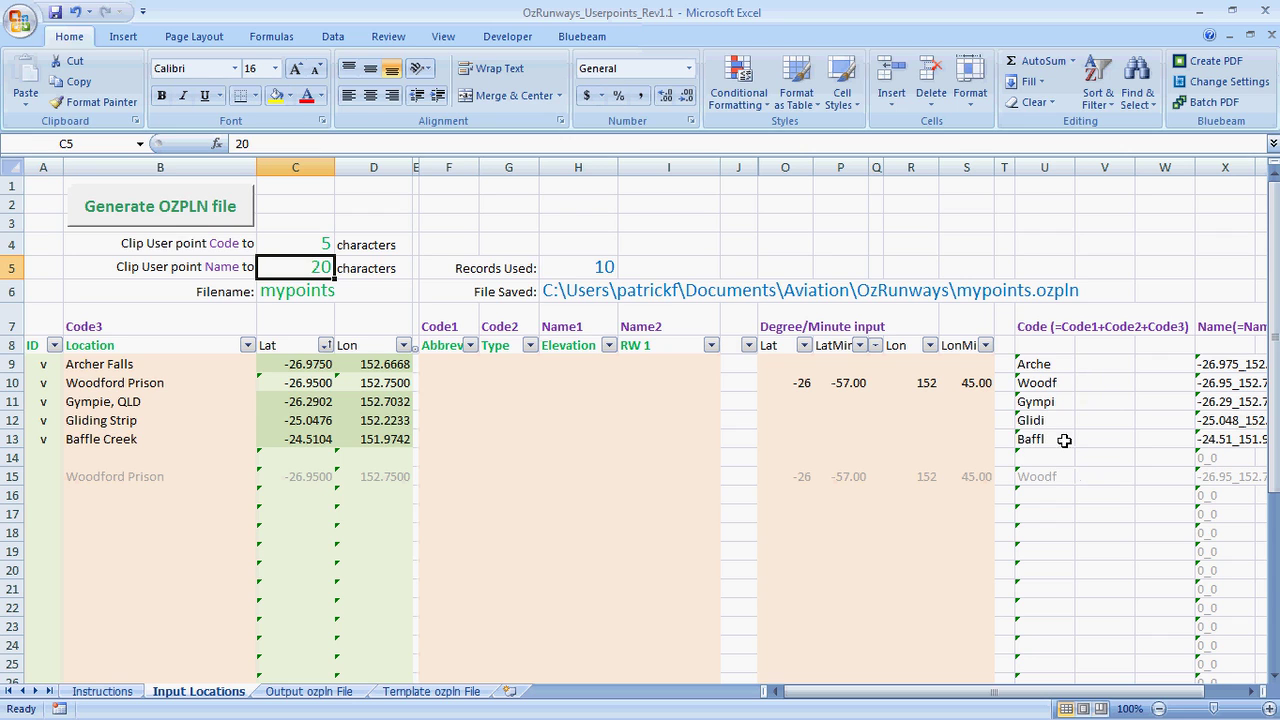
Restore the user point Code clip length to 20 characters.
left_click(312, 249)
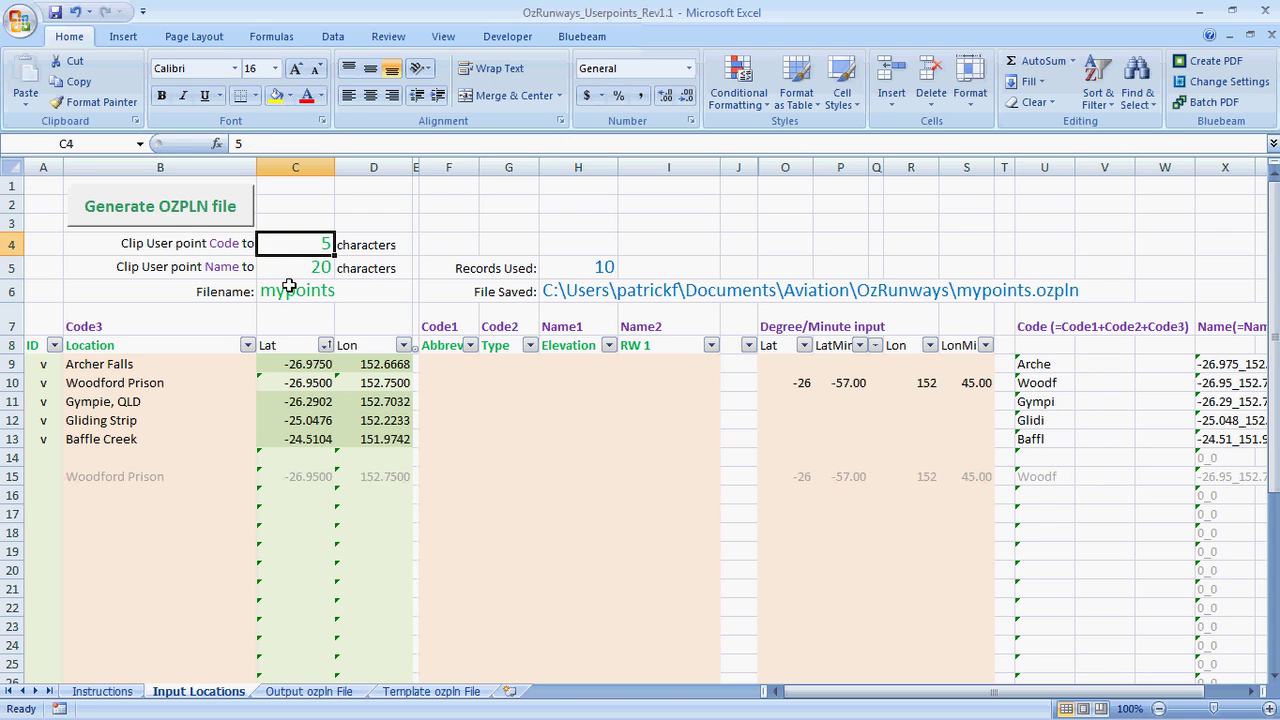
type("20")
left_click(400, 222)
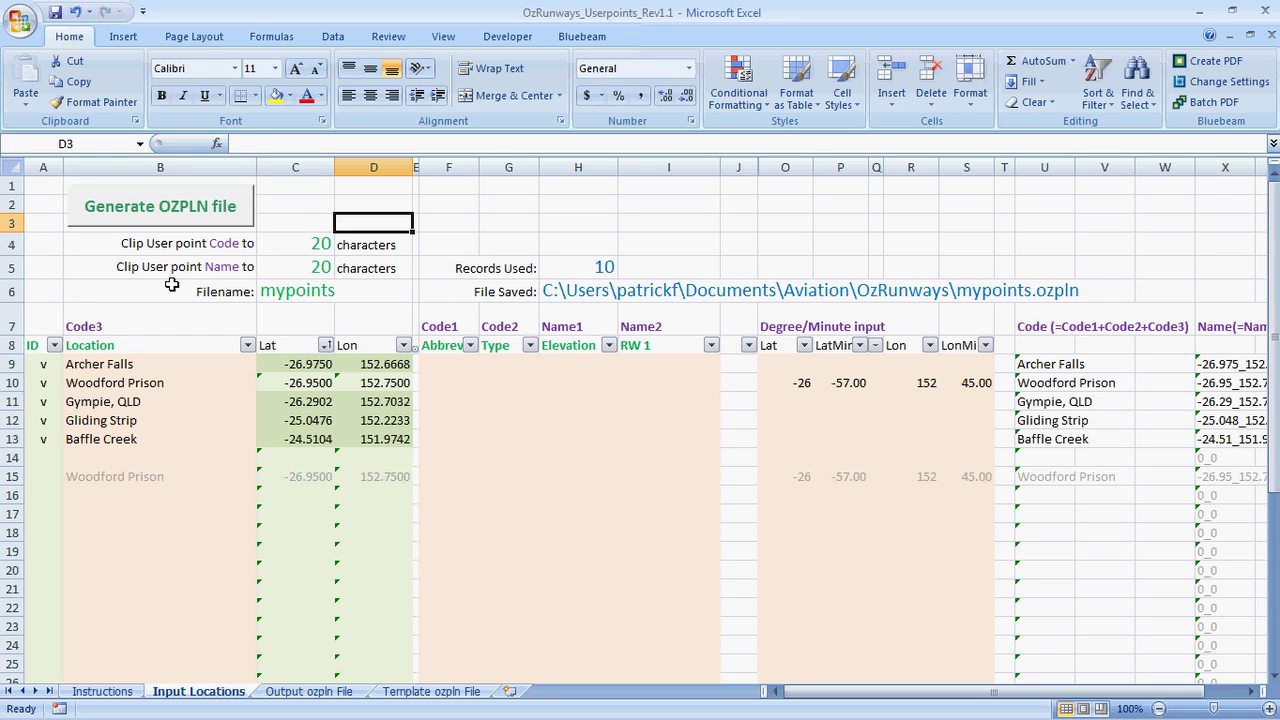
Generate the mypoints OZPLN file from the marked waypoints and bring up the Downloads folder.
left_click(180, 218)
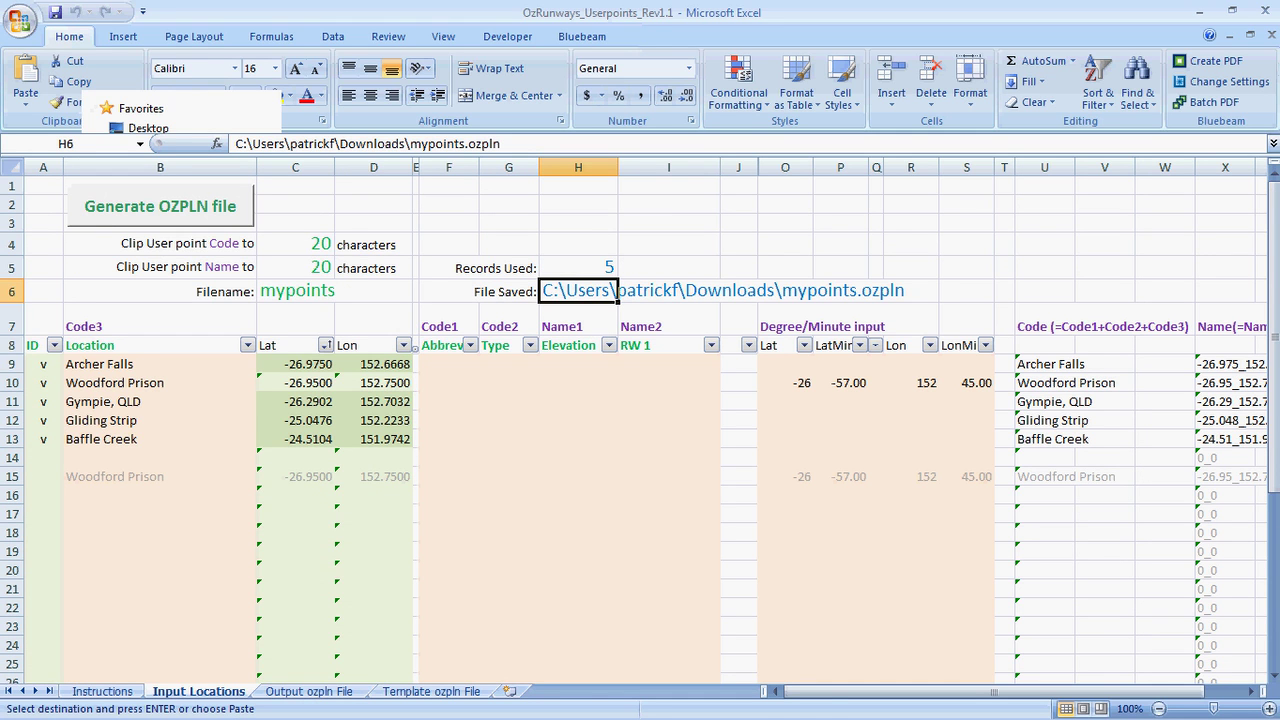
left_click(617, 292)
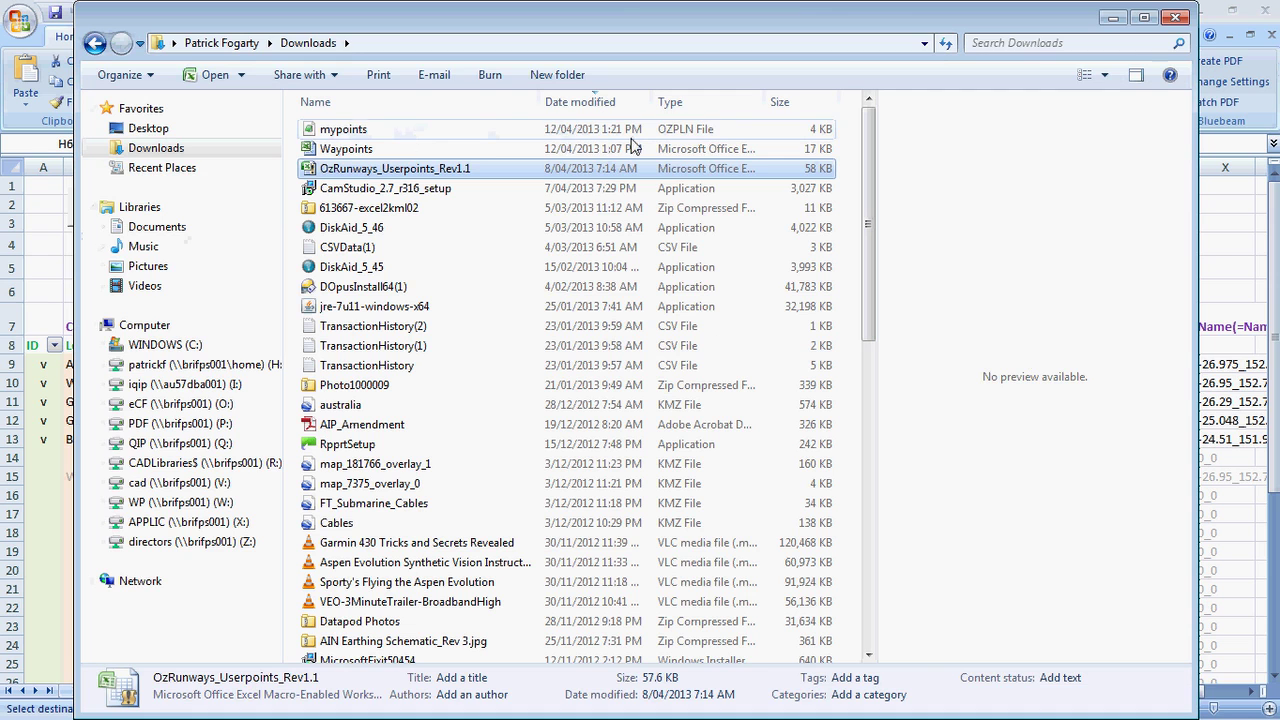
Send the mypoints OZPLN file from the Downloads folder to a mail recipient as an attachment, and close the message window.
right_click(395, 137)
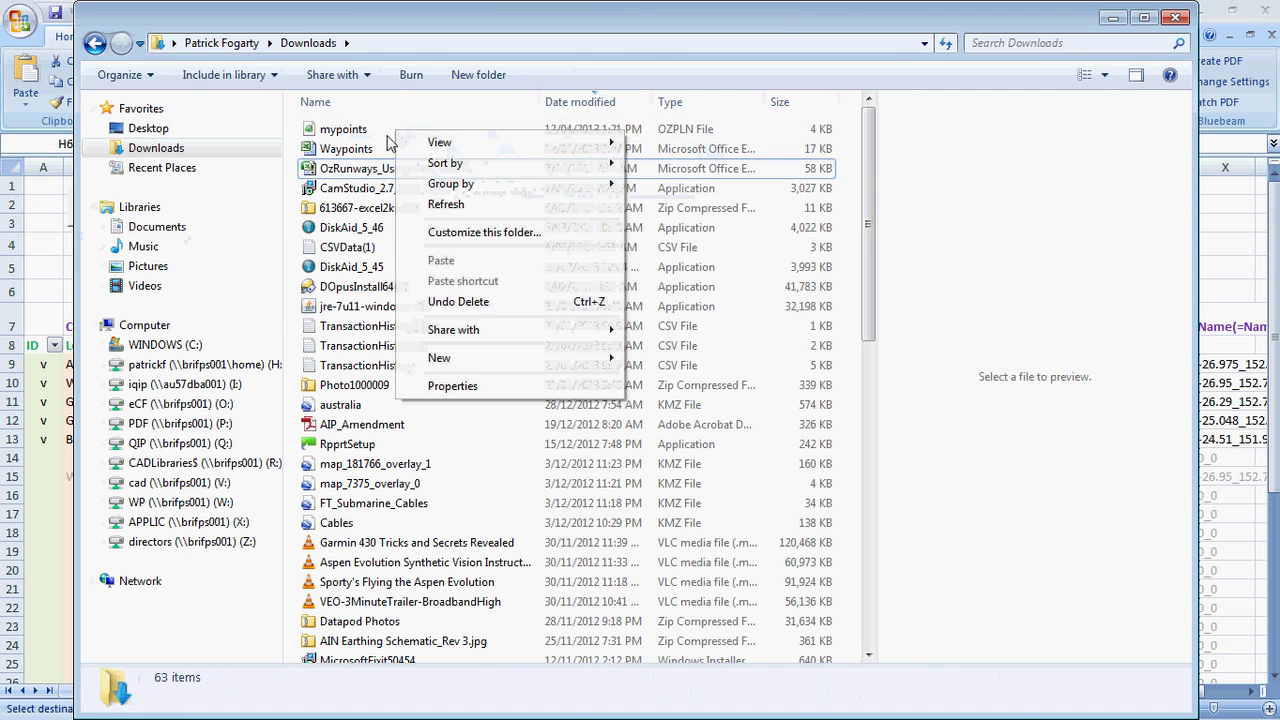
right_click(364, 134)
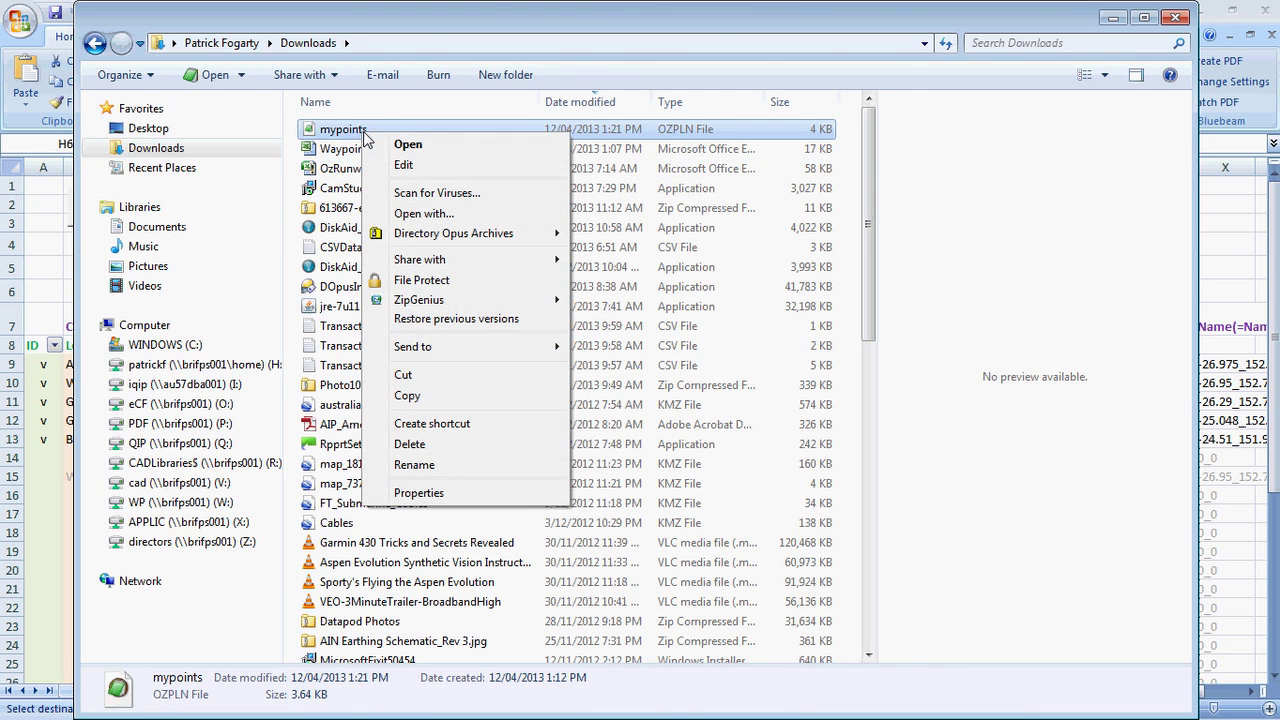
mouse_move(434, 358)
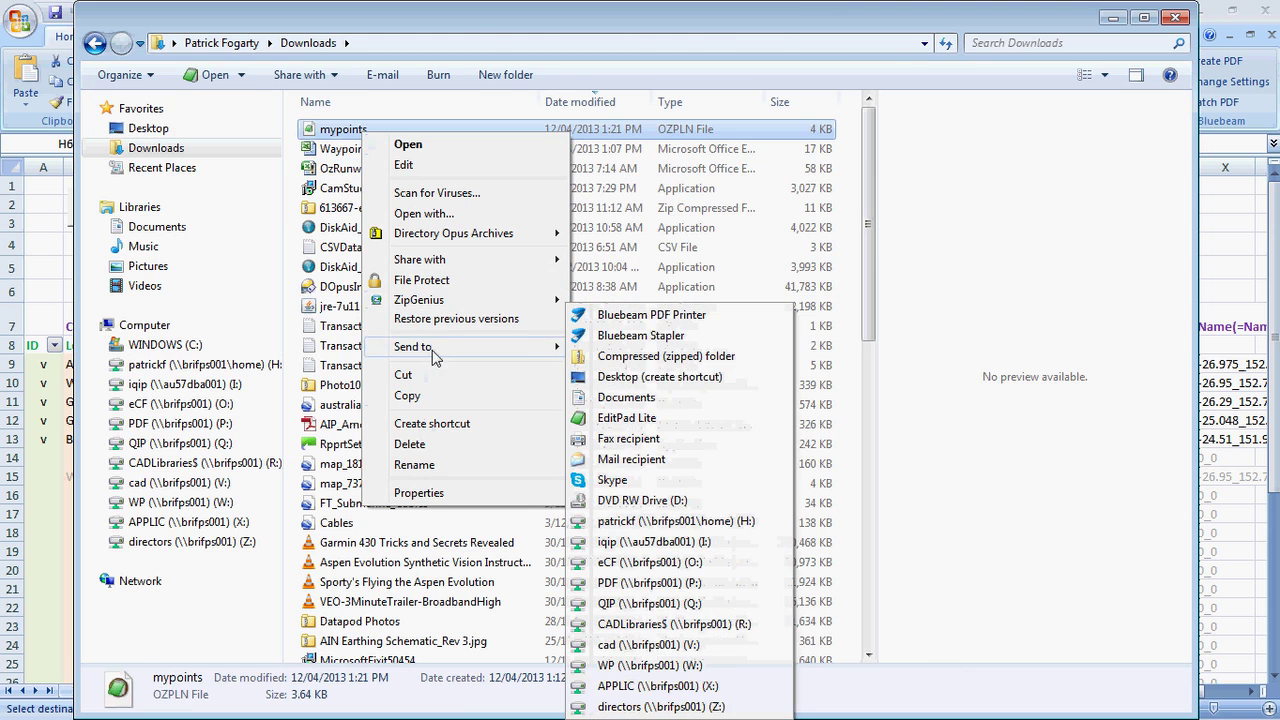
left_click(630, 459)
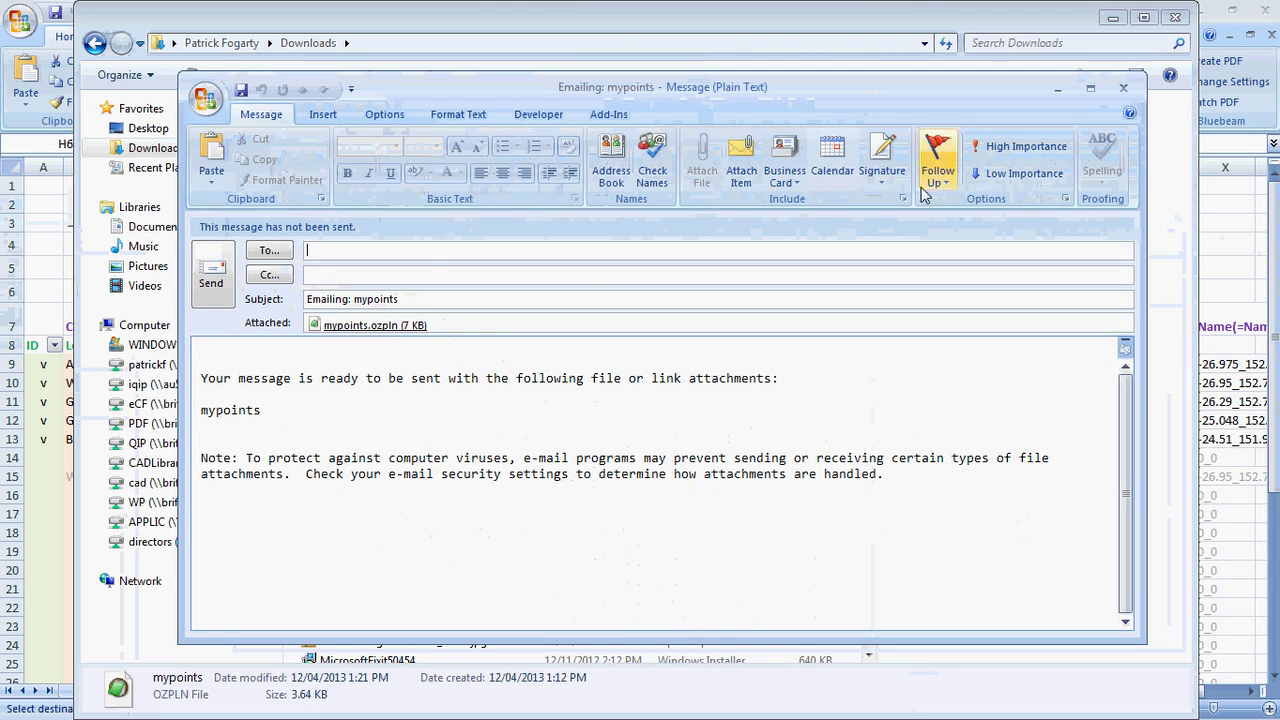
left_click(1123, 87)
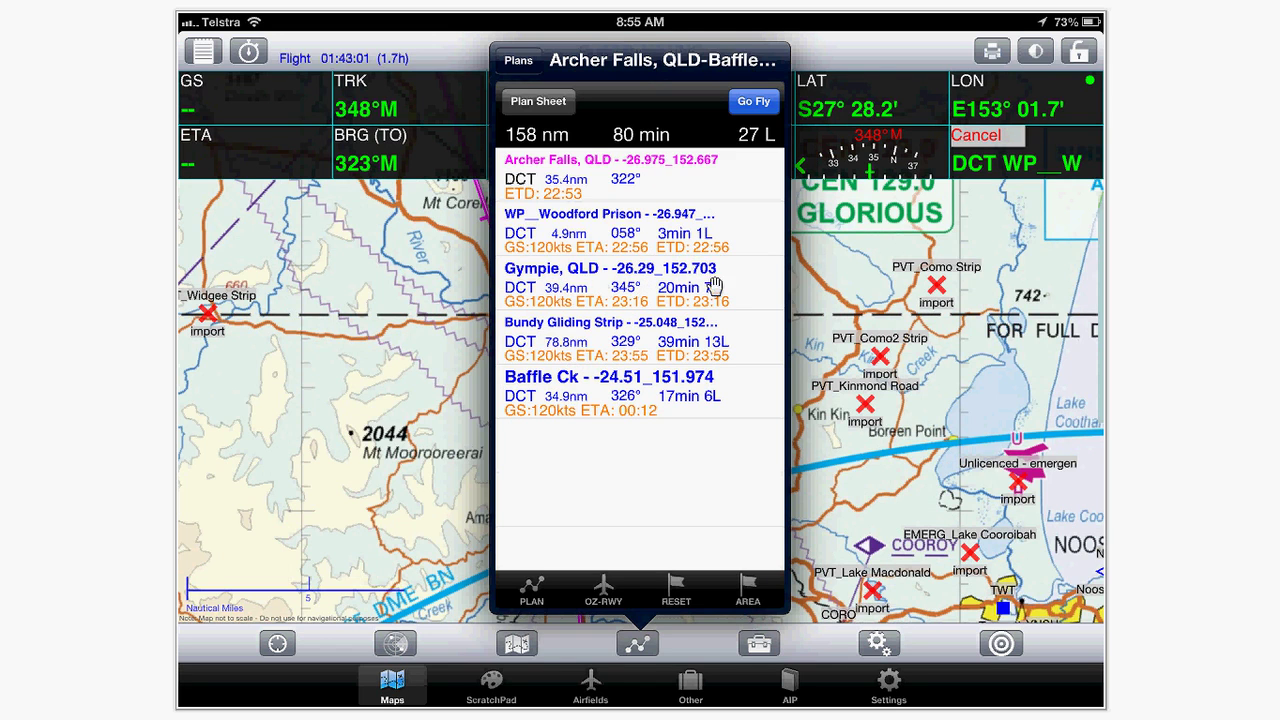
left_click_drag(590, 289, 765, 287)
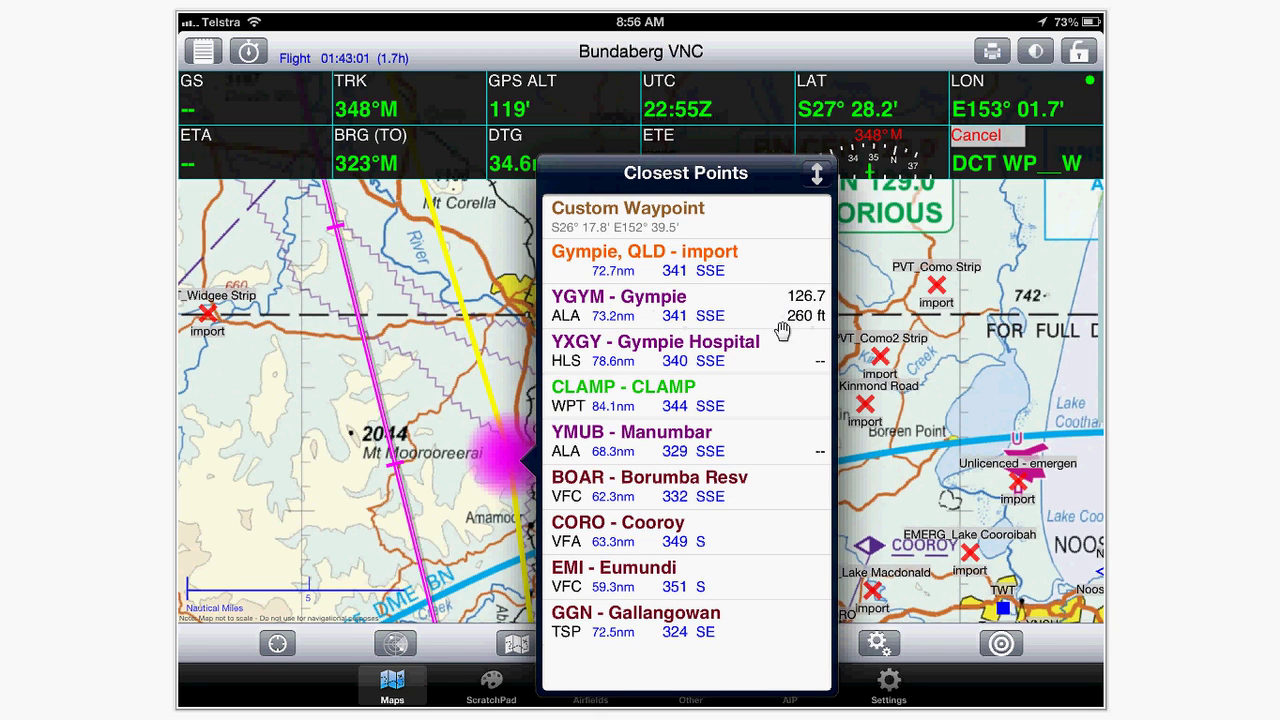
left_click(632, 318)
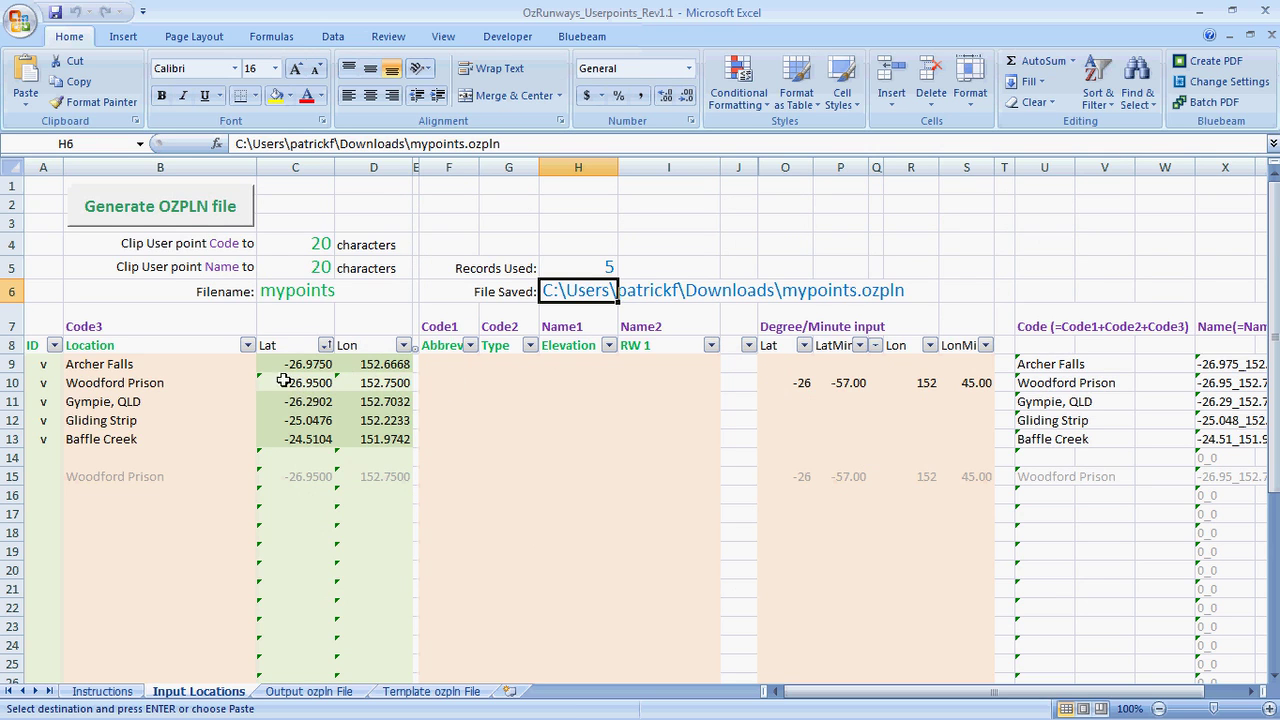
Copy Woodford Prison's decimal coordinates from C10:D10 and search for them in Google Earth to check the location.
left_click_drag(290, 383, 360, 384)
right_click(372, 388)
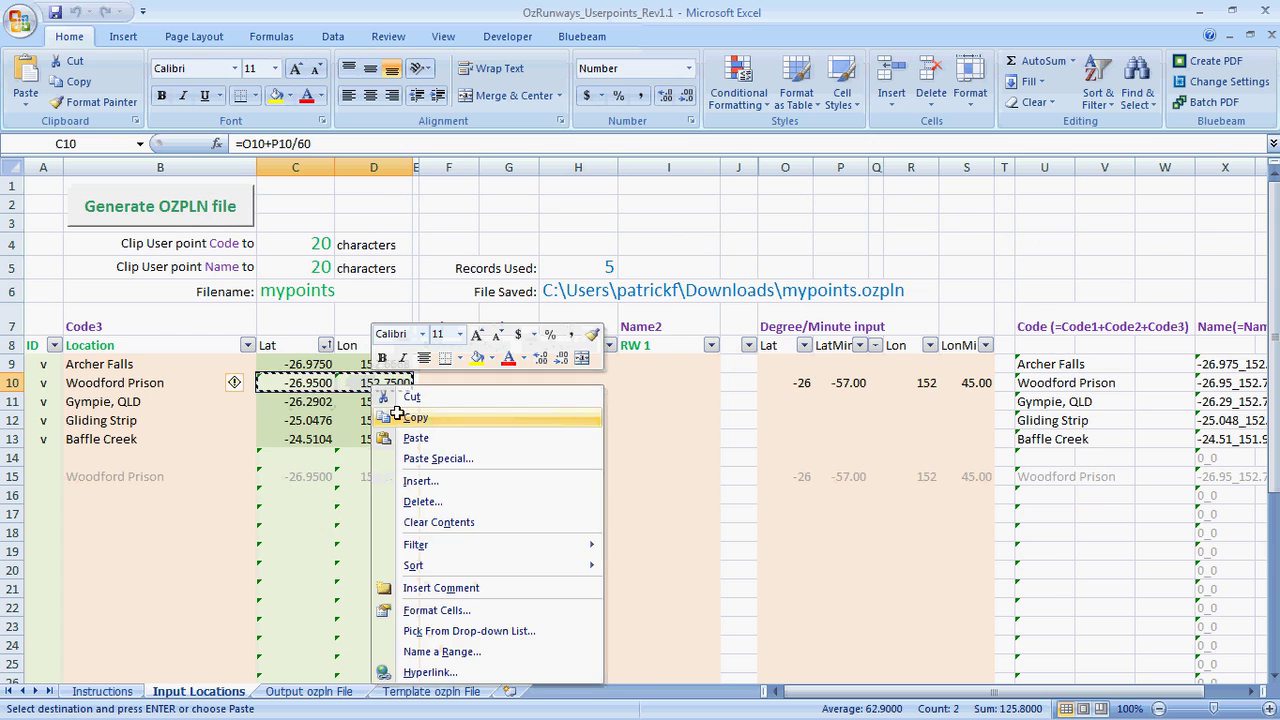
left_click(386, 416)
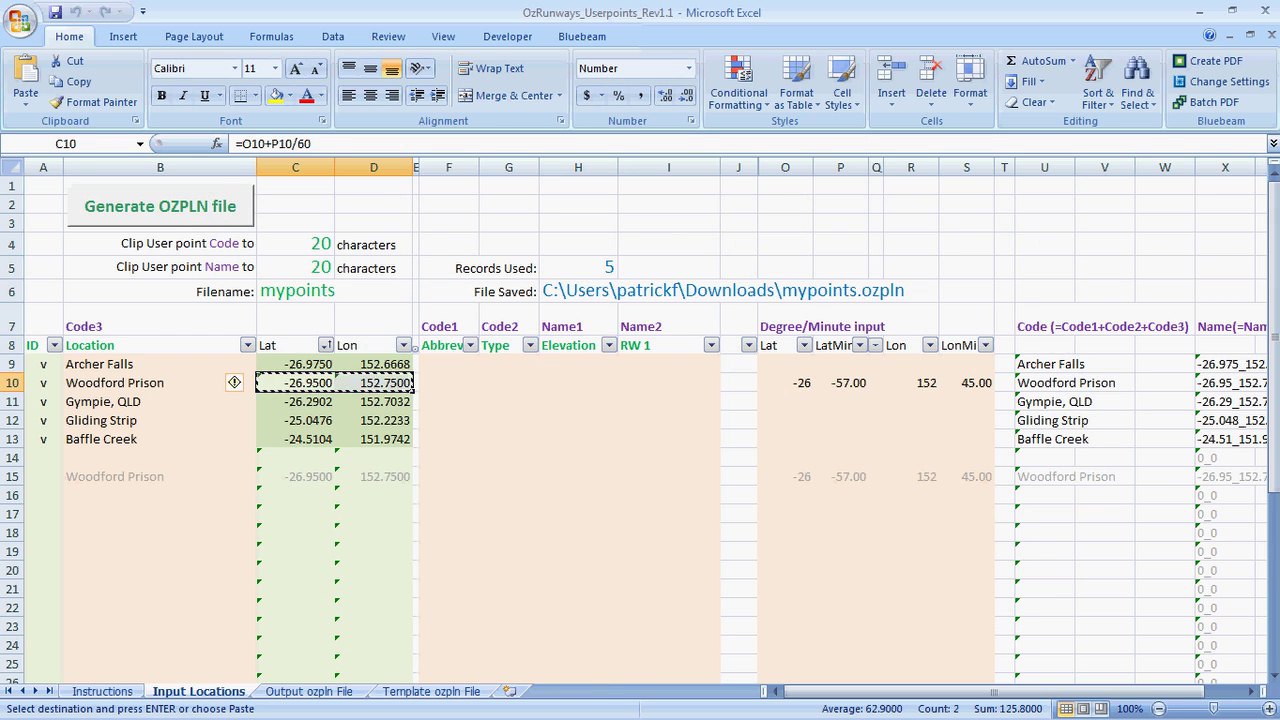
key("alt+Tab")
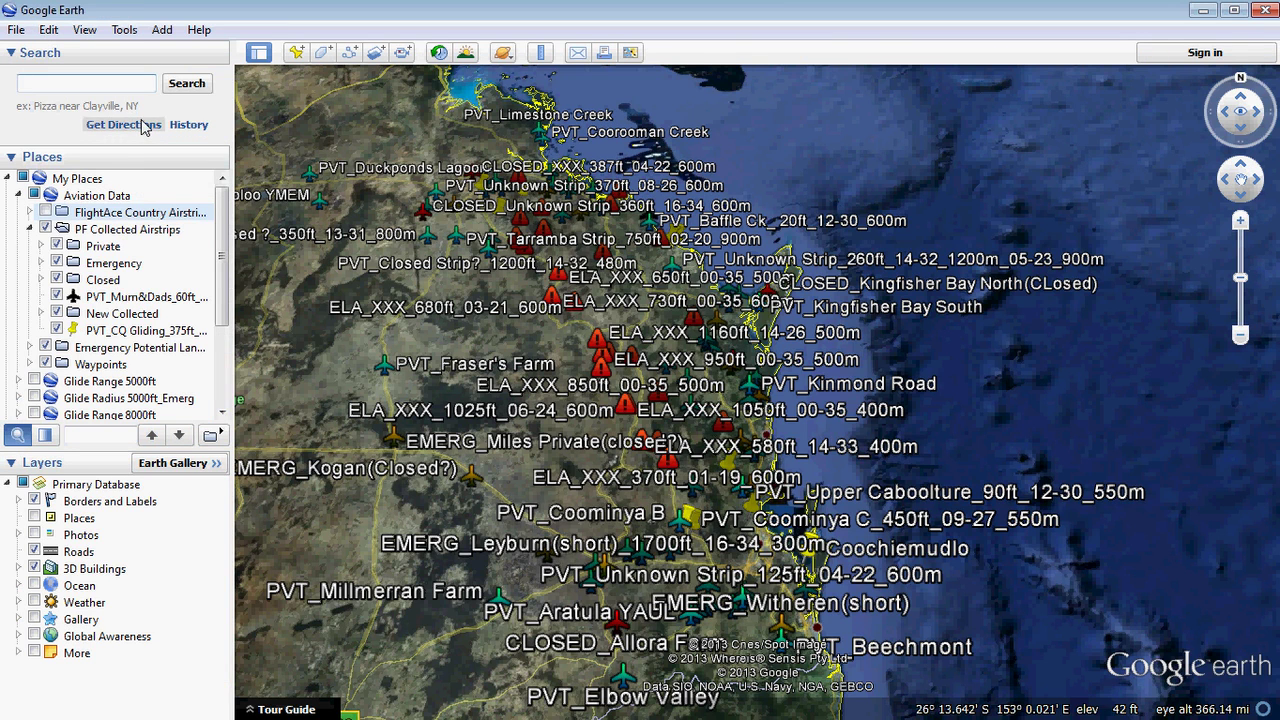
right_click(95, 82)
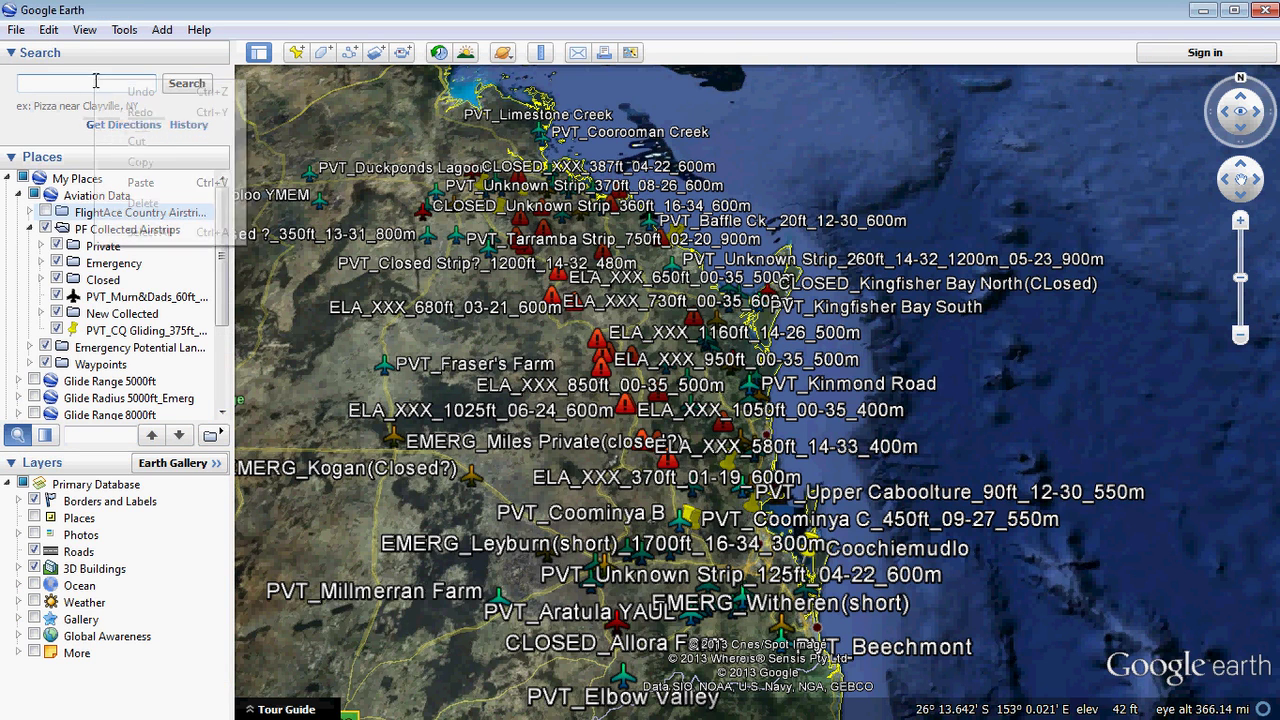
left_click(140, 183)
left_click(186, 84)
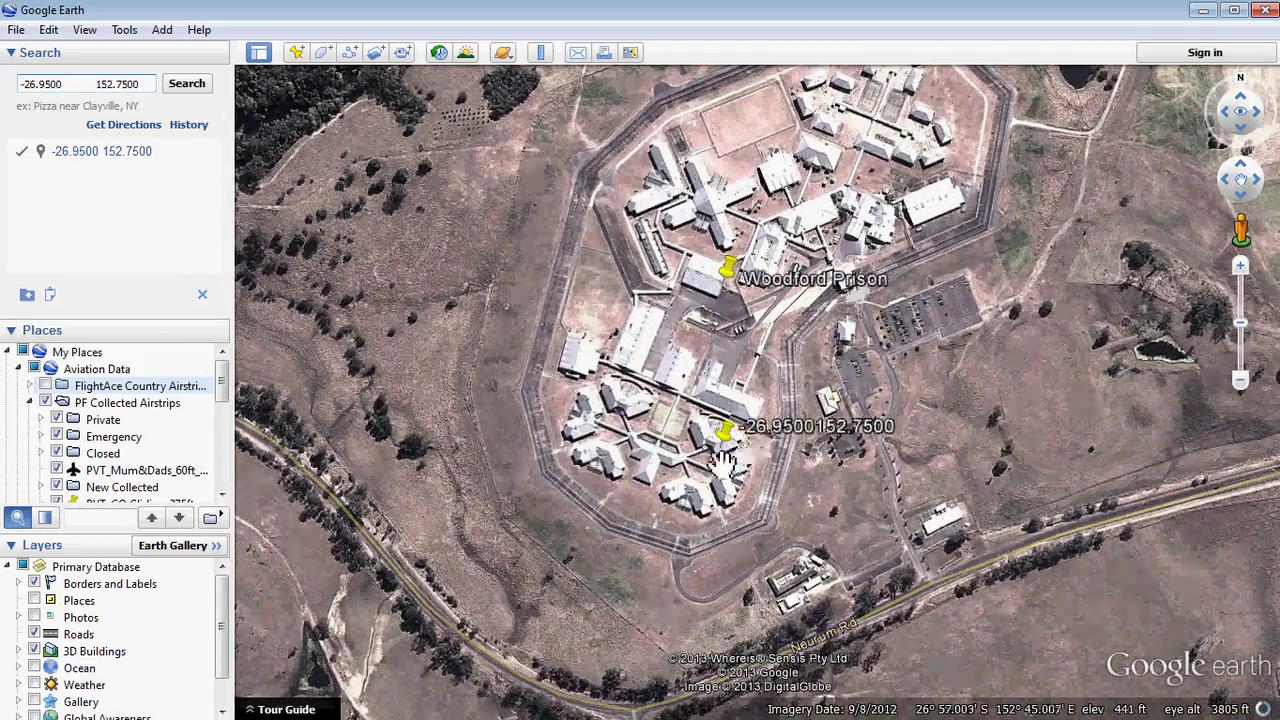
scroll(670, 425, "down", 2)
scroll(680, 415, "down", 2)
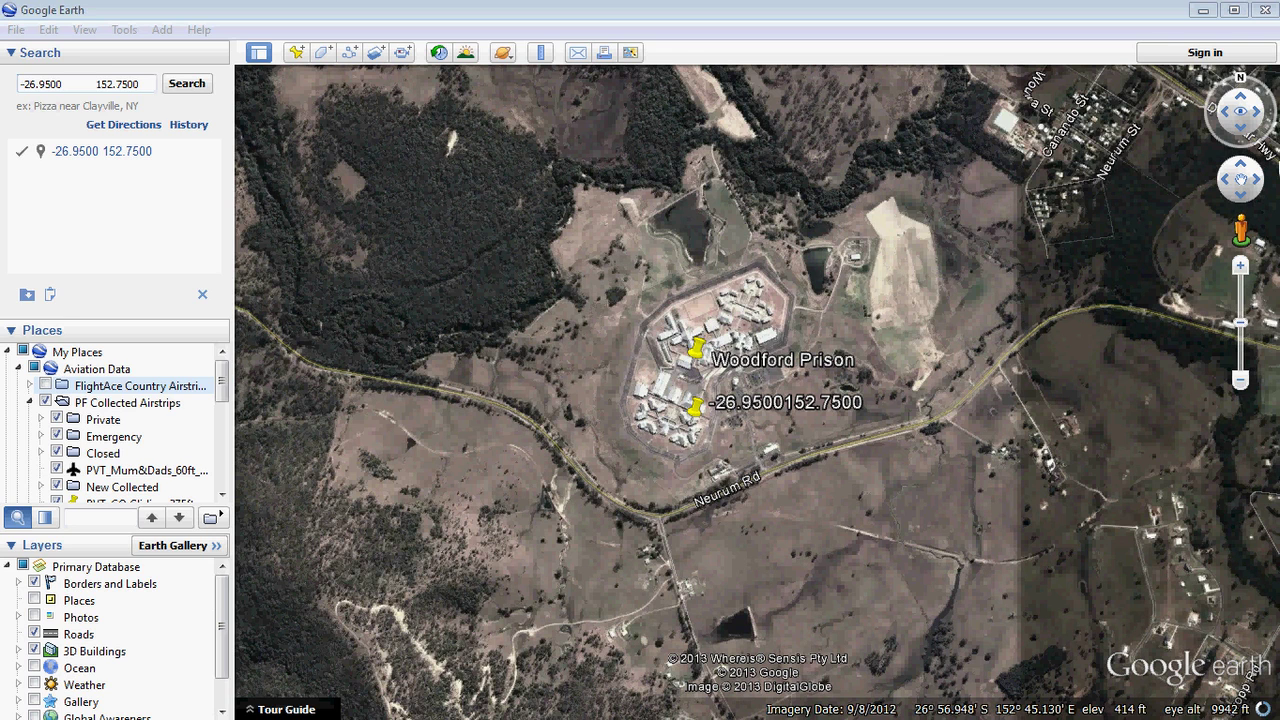
Collapse the PF Collected Airstrips folder in Google Earth and view its airstrip placemarks over the wider region.
key("alt+Tab")
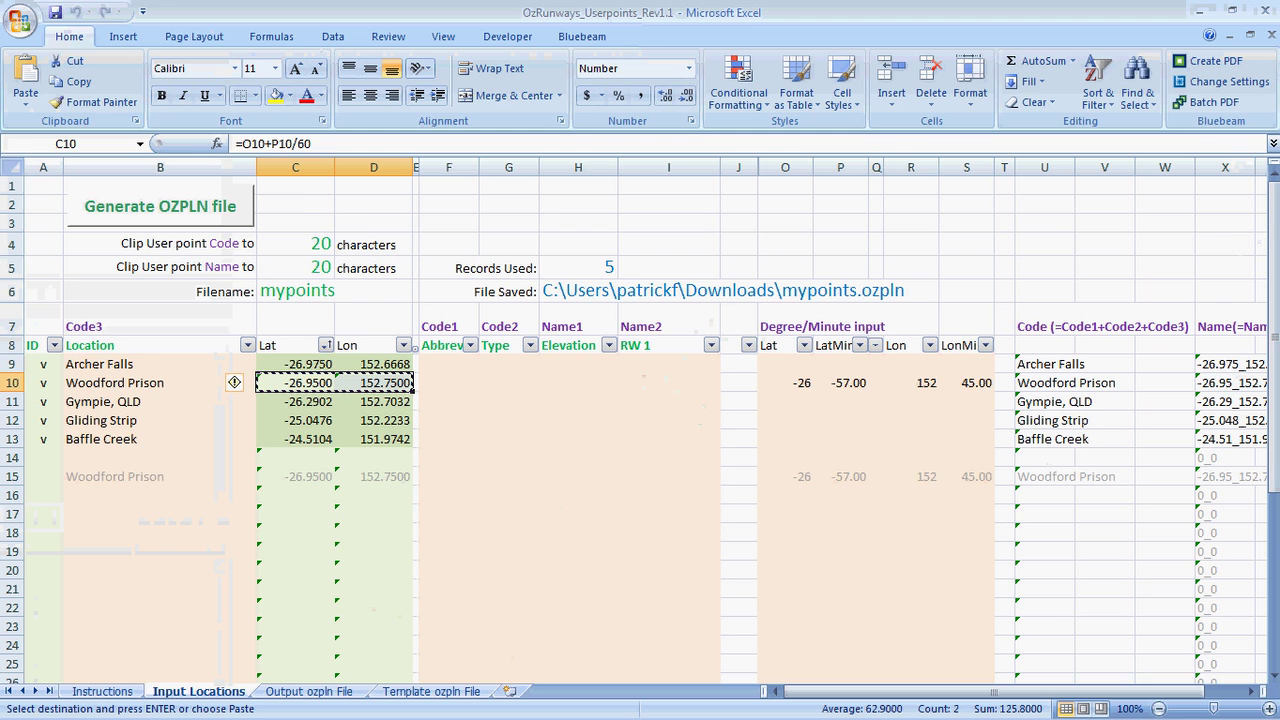
left_click(336, 216)
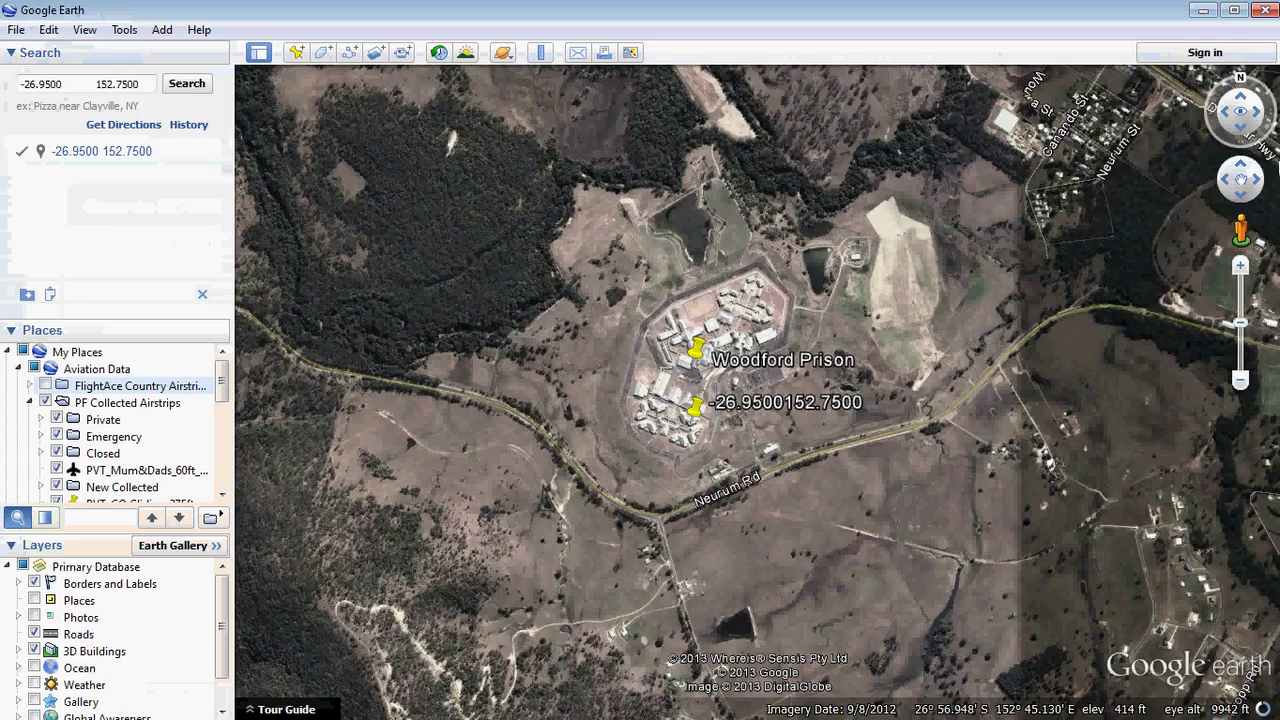
scroll(486, 231, "down", 3)
double_click(108, 404)
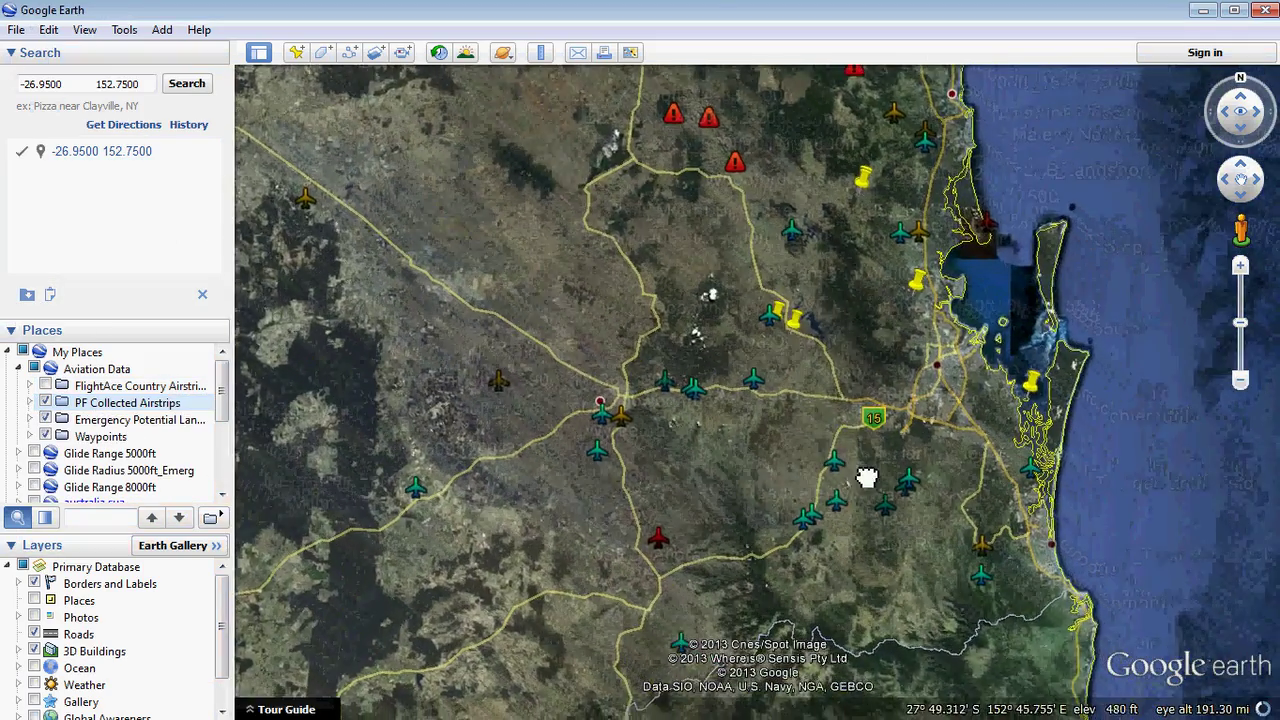
scroll(858, 482, "up", 3)
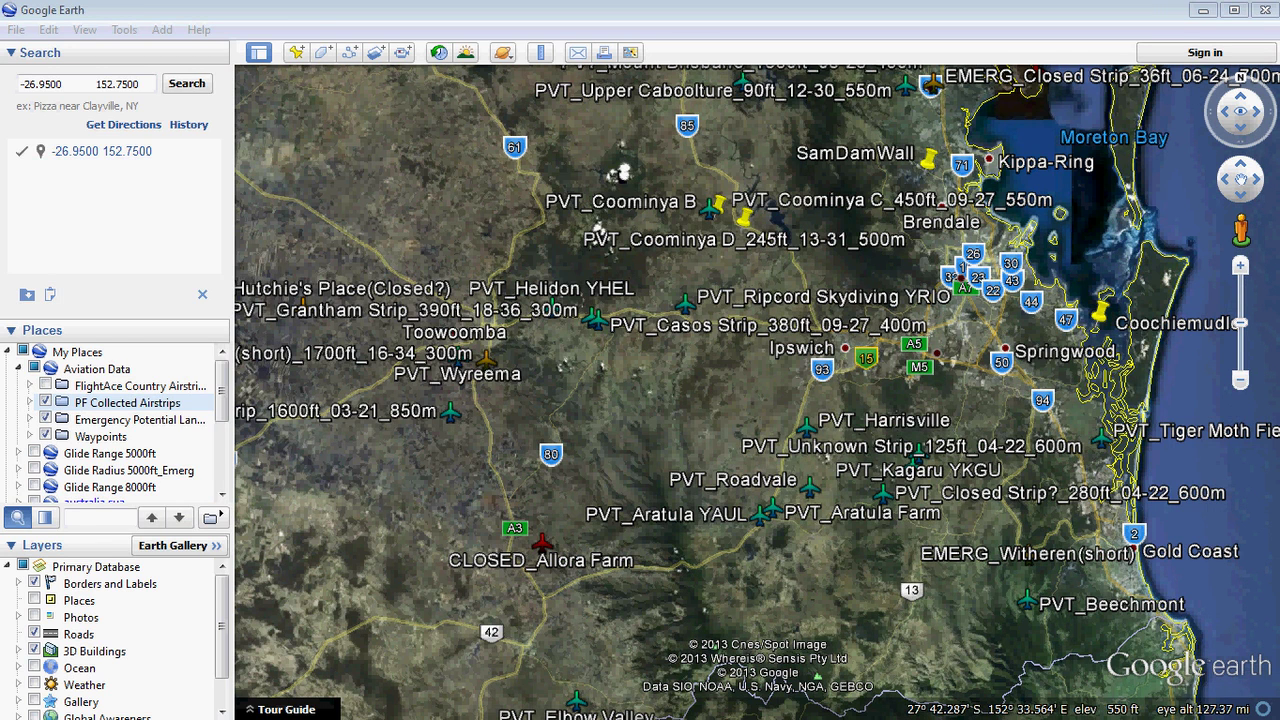
Switch back to the OzRunways user points workbook in Excel and cancel the pending copy of C10:D10.
key("alt+Tab")
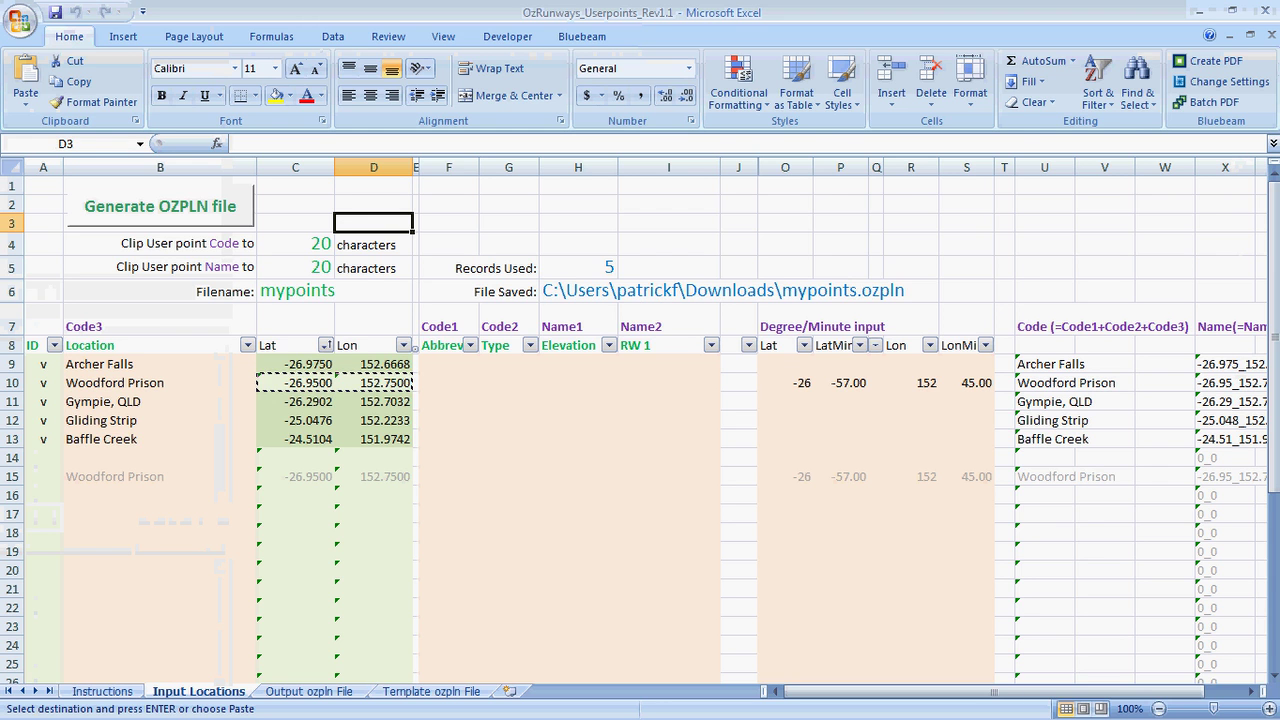
left_click(165, 528)
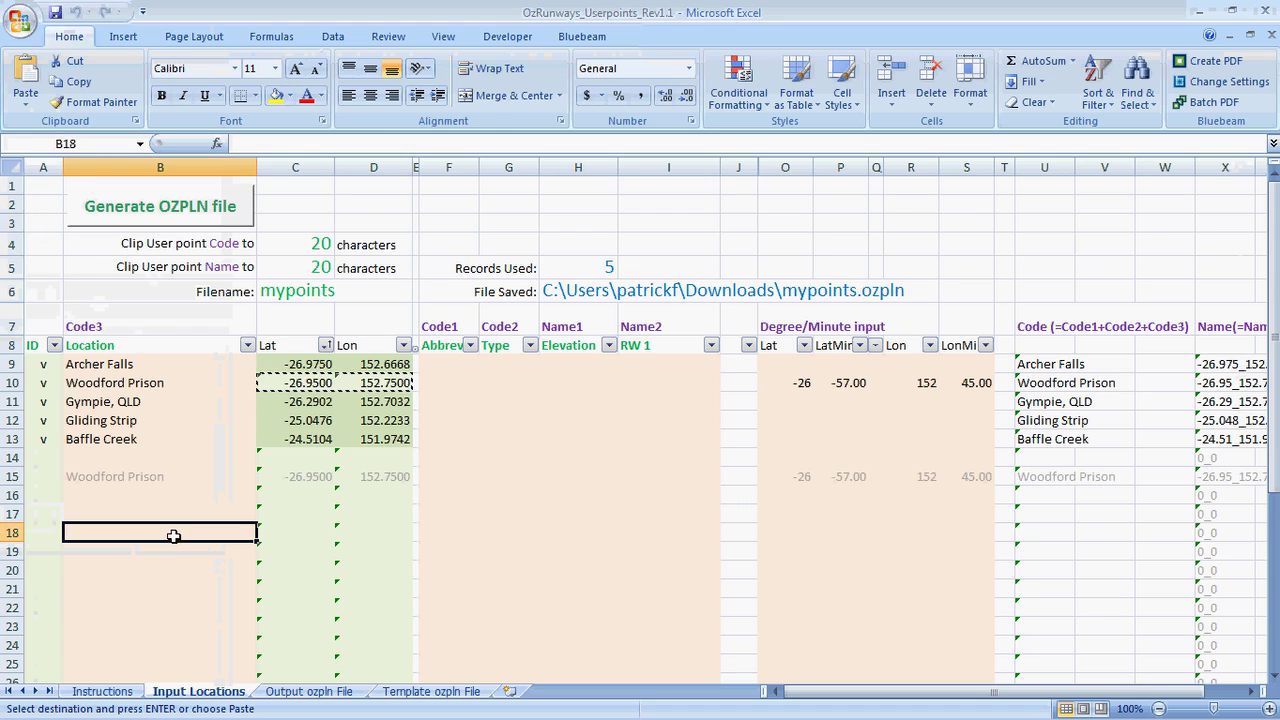
key("Escape")
Review the Instructions sheet's notes on importing and exporting points from Google Earth, and return to the Input Locations sheet.
left_click(101, 691)
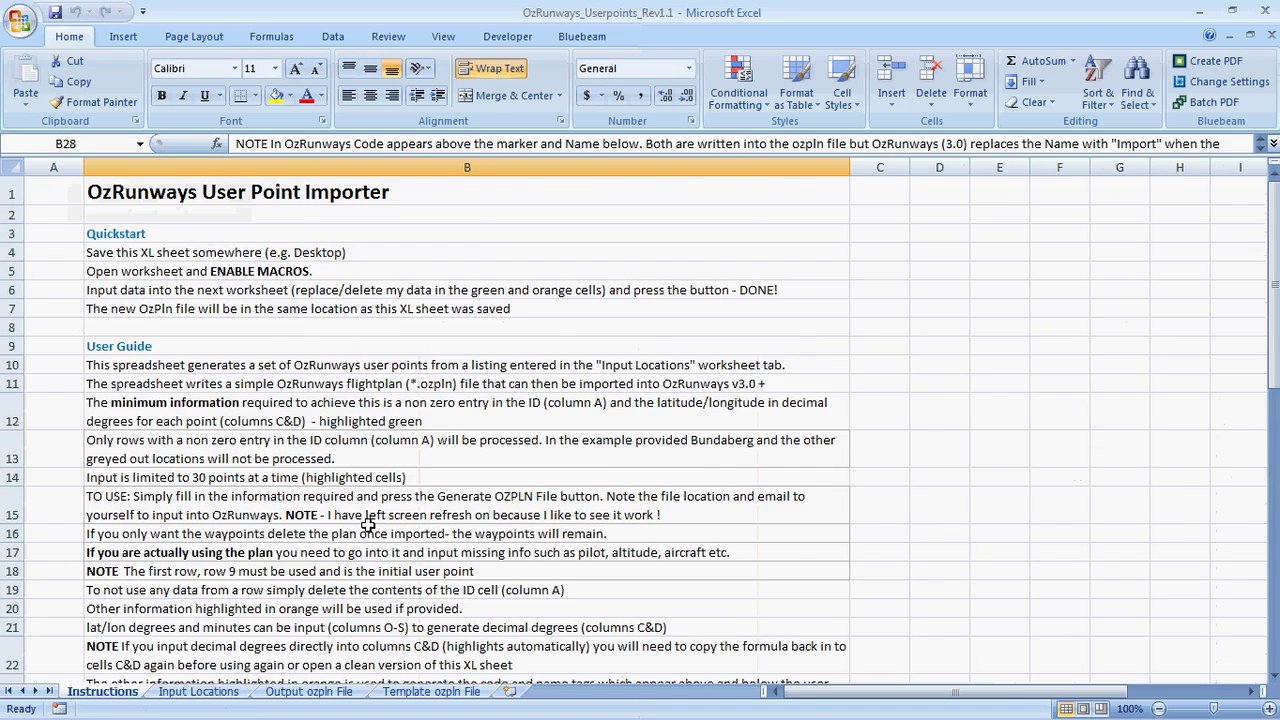
scroll(372, 524, "down", 5)
scroll(210, 612, "down", 4)
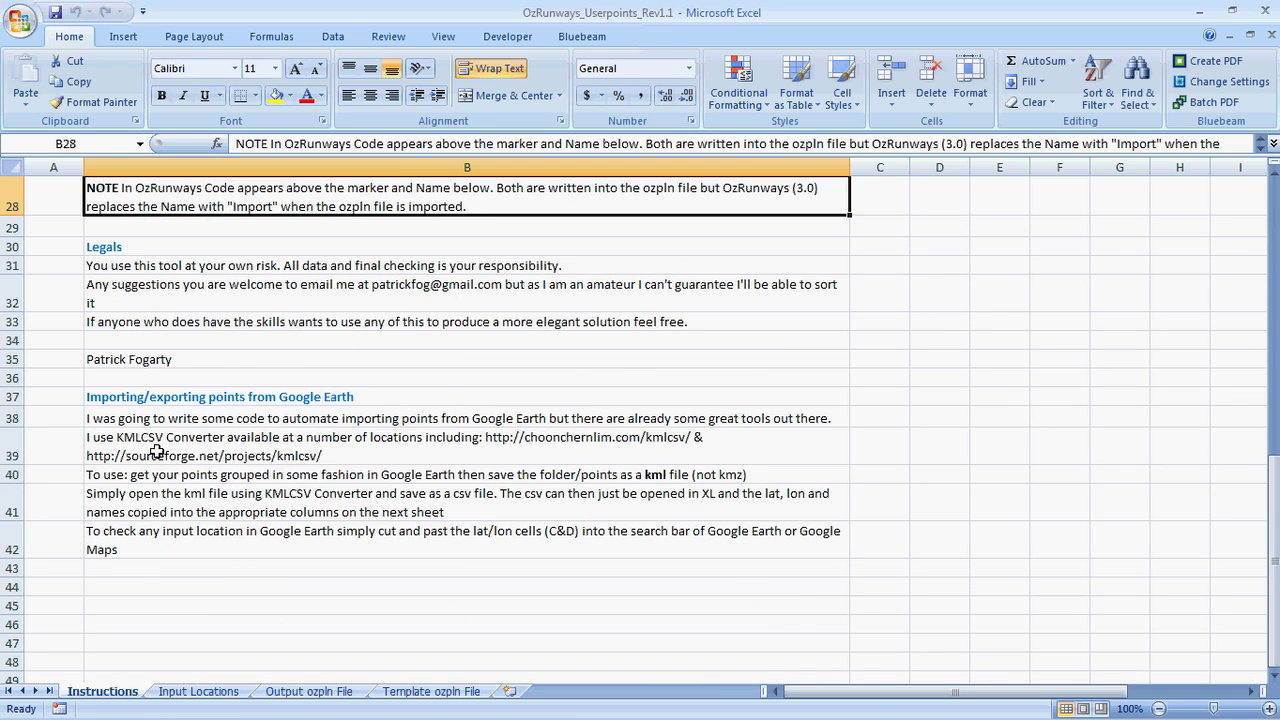
left_click(348, 376)
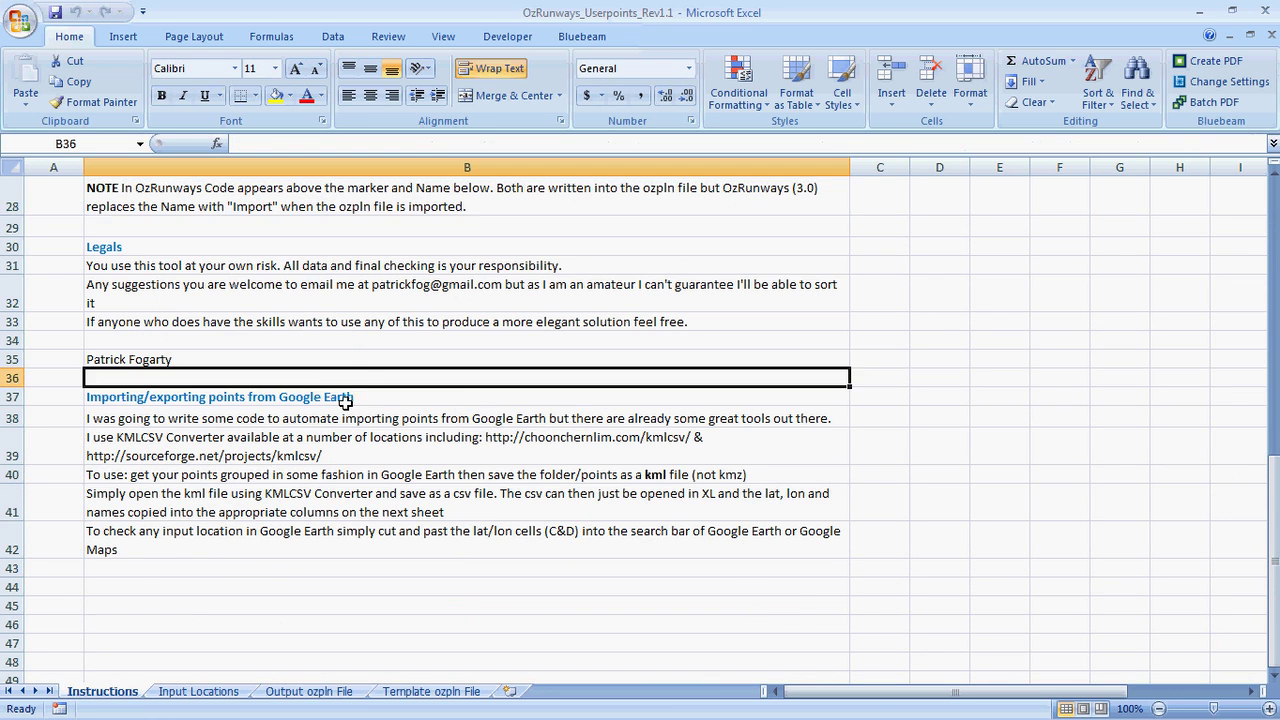
scroll(340, 408, "up", 1)
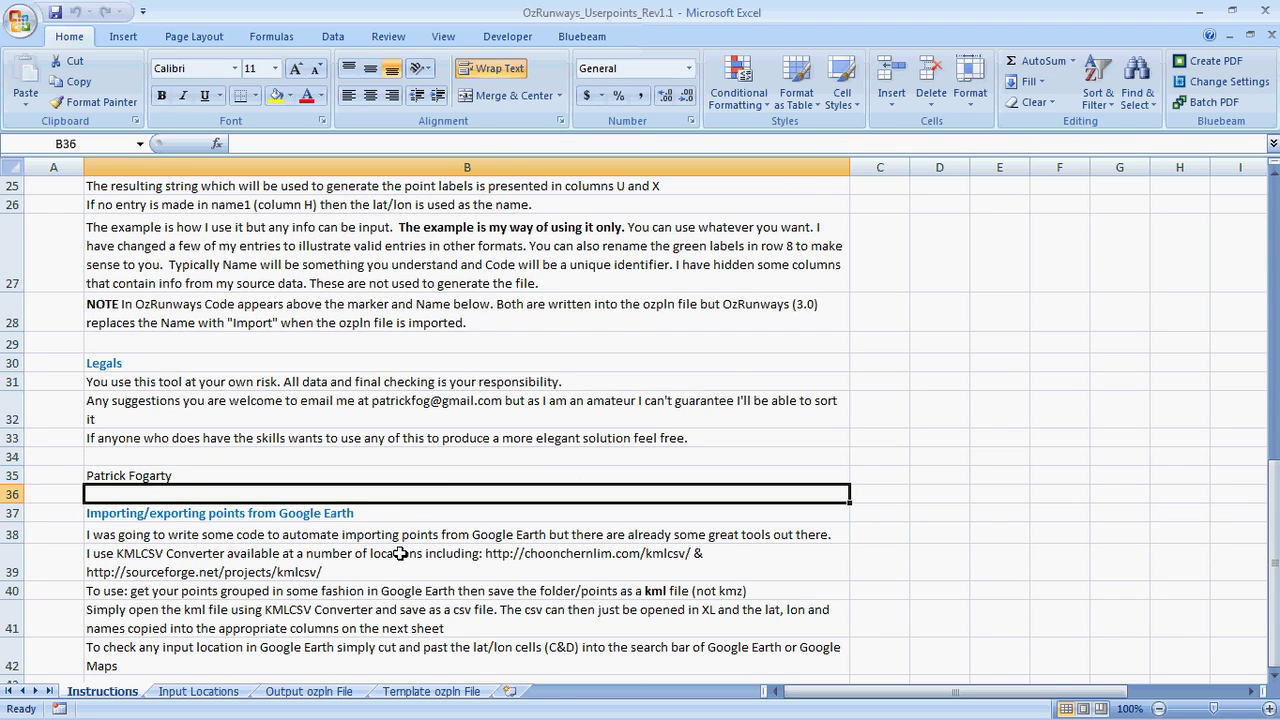
left_click(195, 690)
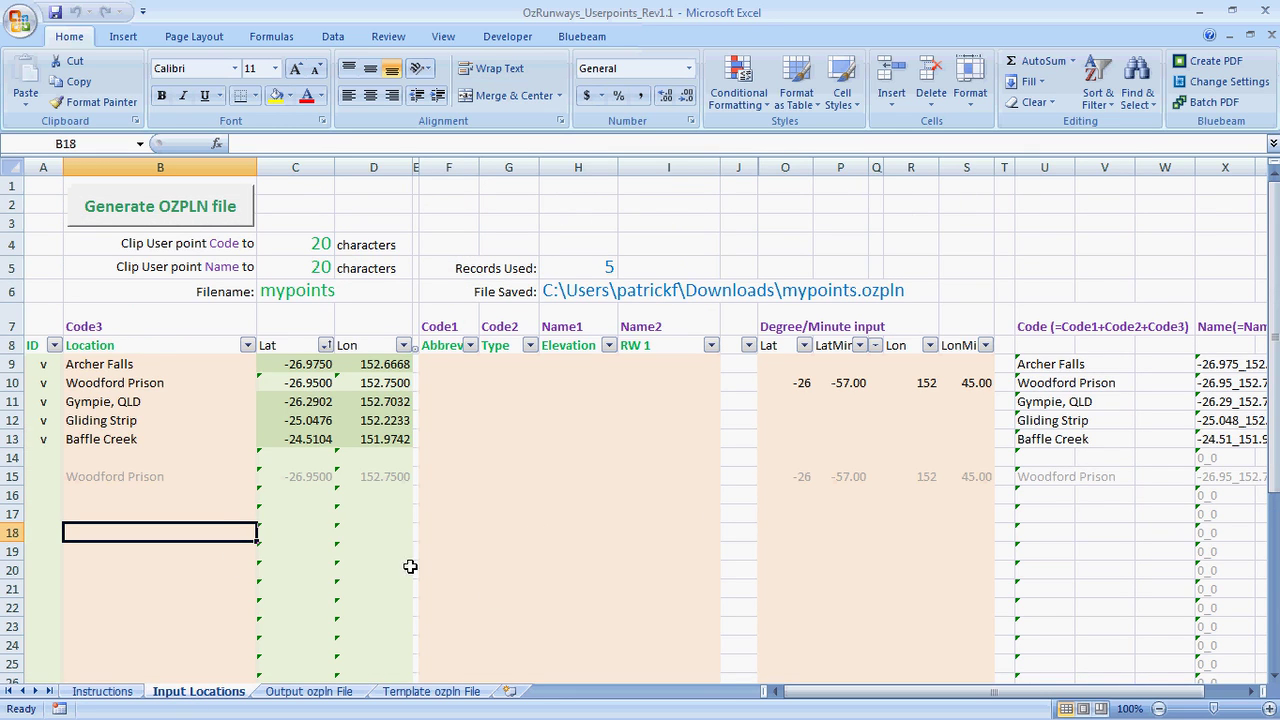